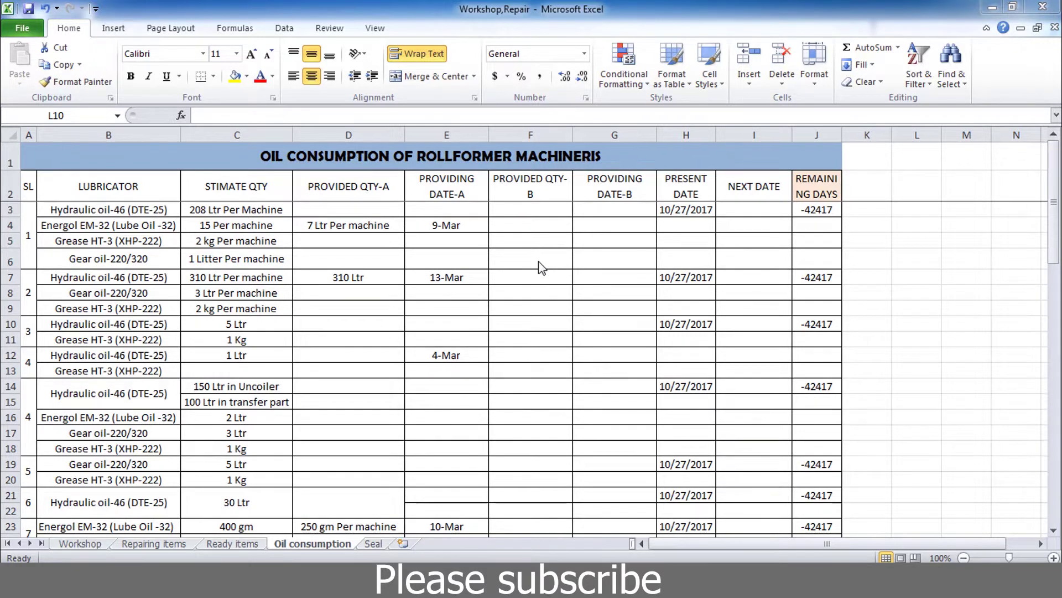
- Enter 'I love my parents so much' in cell F4
{"action": "left_click", "coordinate": [528, 225]}
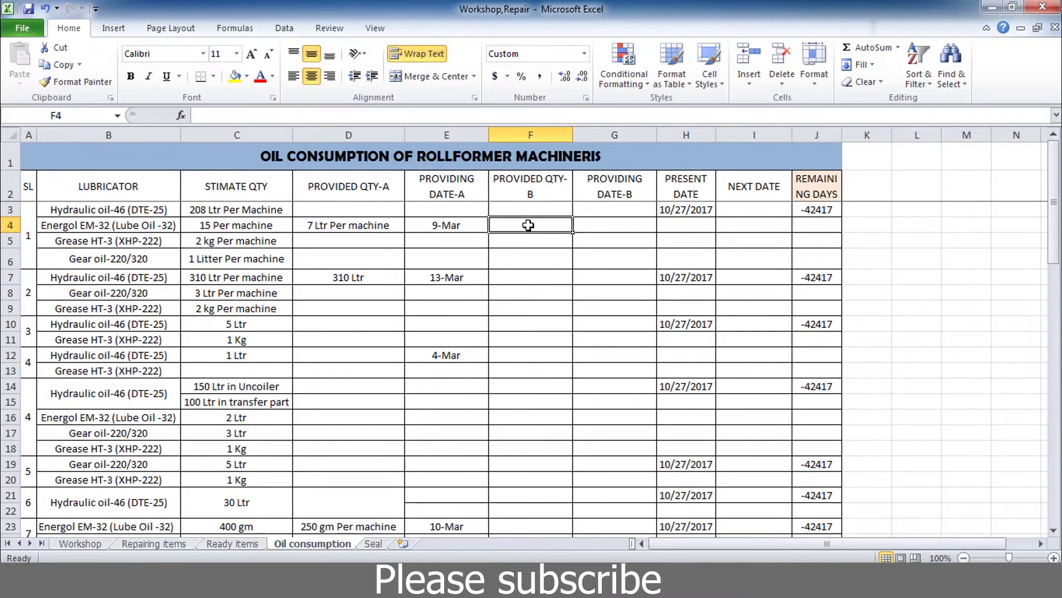
{"action": "type", "text": "1"}
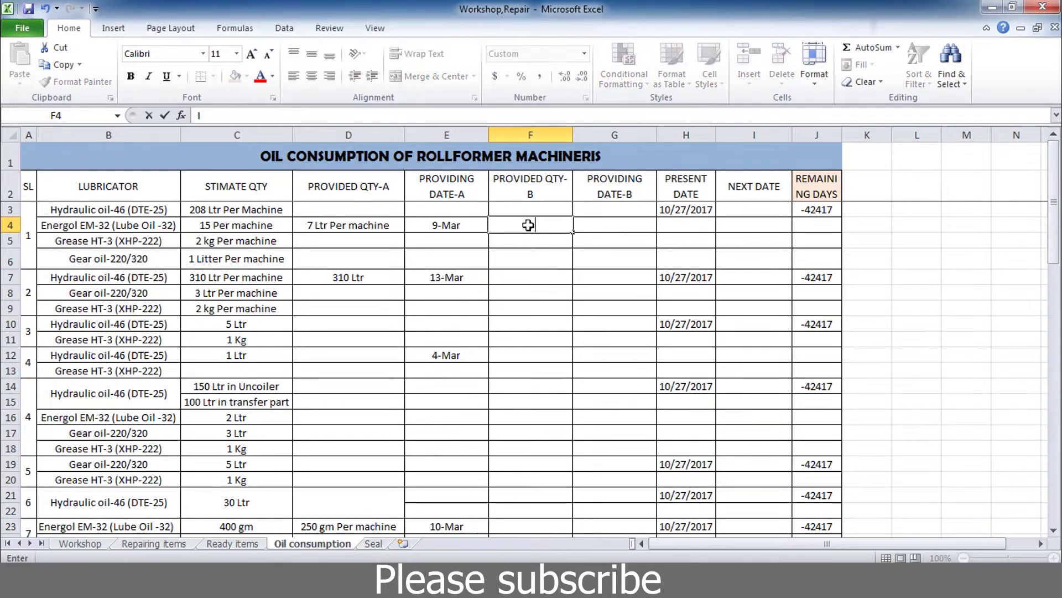
{"action": "type", "text": " love my parent"}
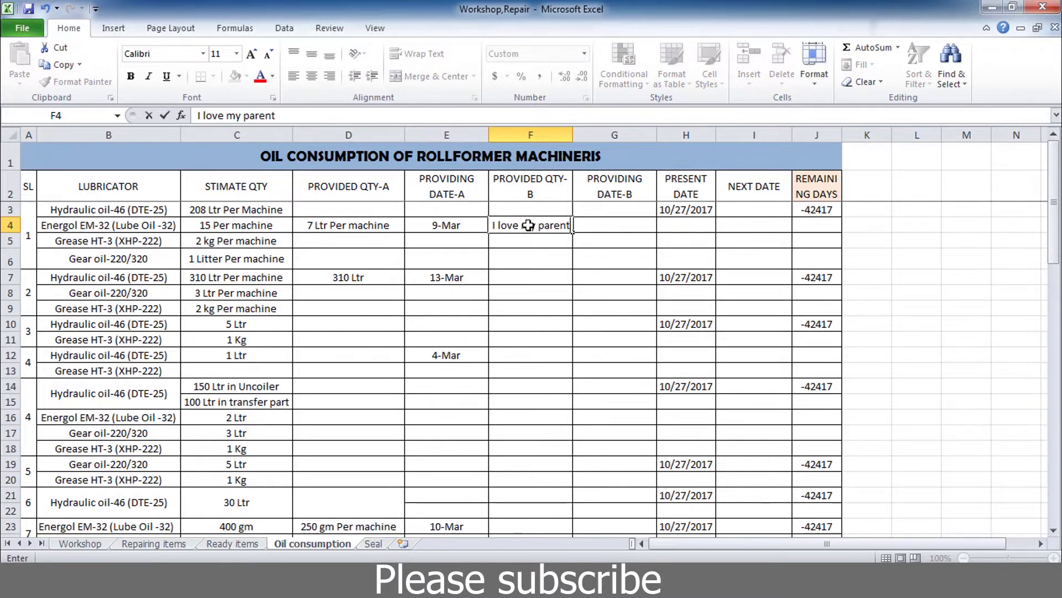
{"action": "type", "text": "s so my"}
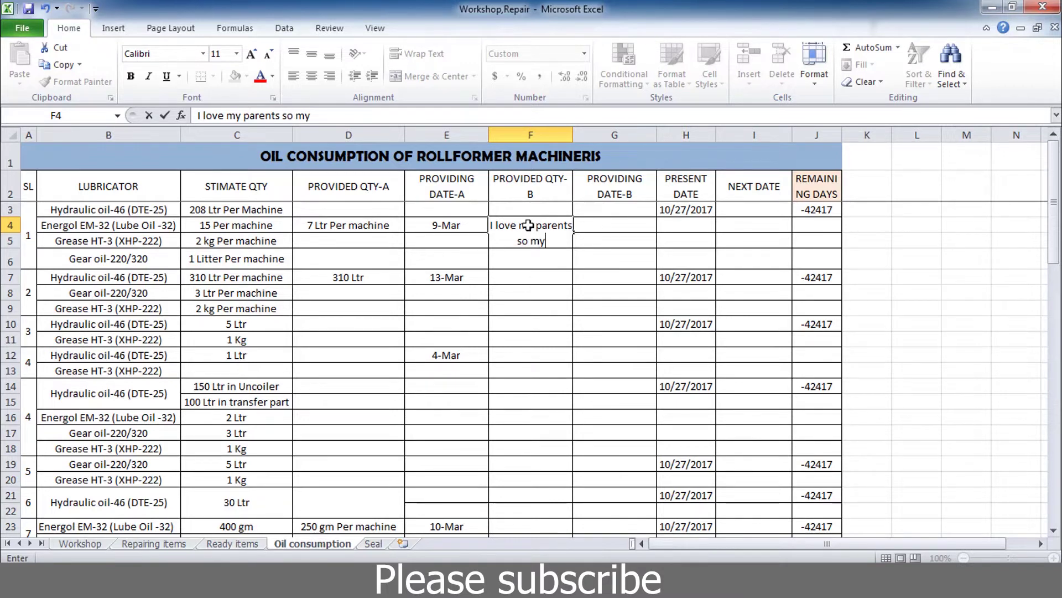
{"action": "key", "text": "BackSpace"}
{"action": "type", "text": "uch"}
{"action": "key", "text": "Tab"}
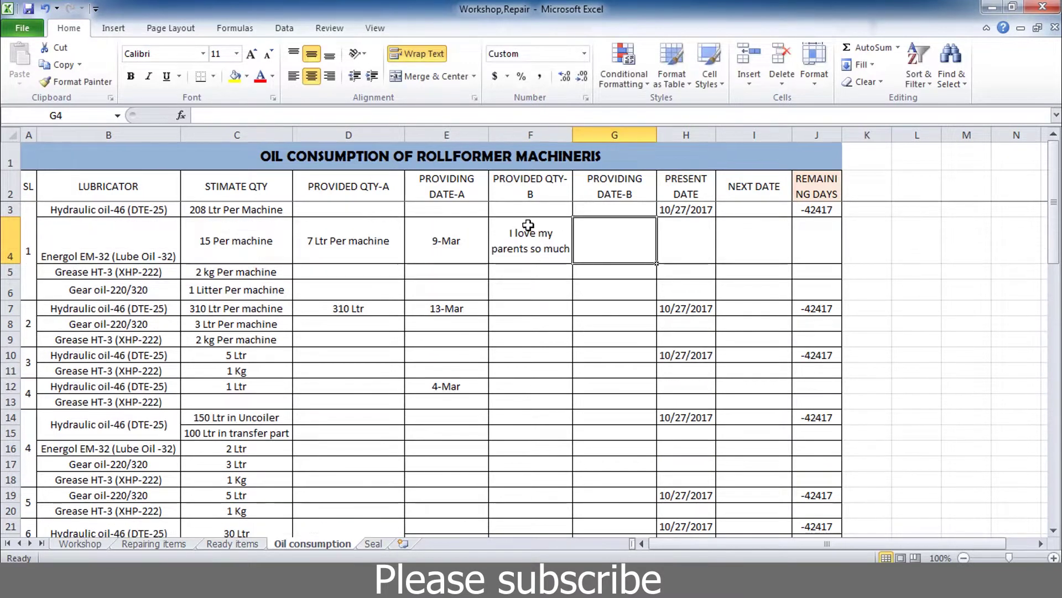
- Shrink row 4 back to normal height and turn off Wrap Text for F4
{"action": "left_click", "coordinate": [530, 230]}
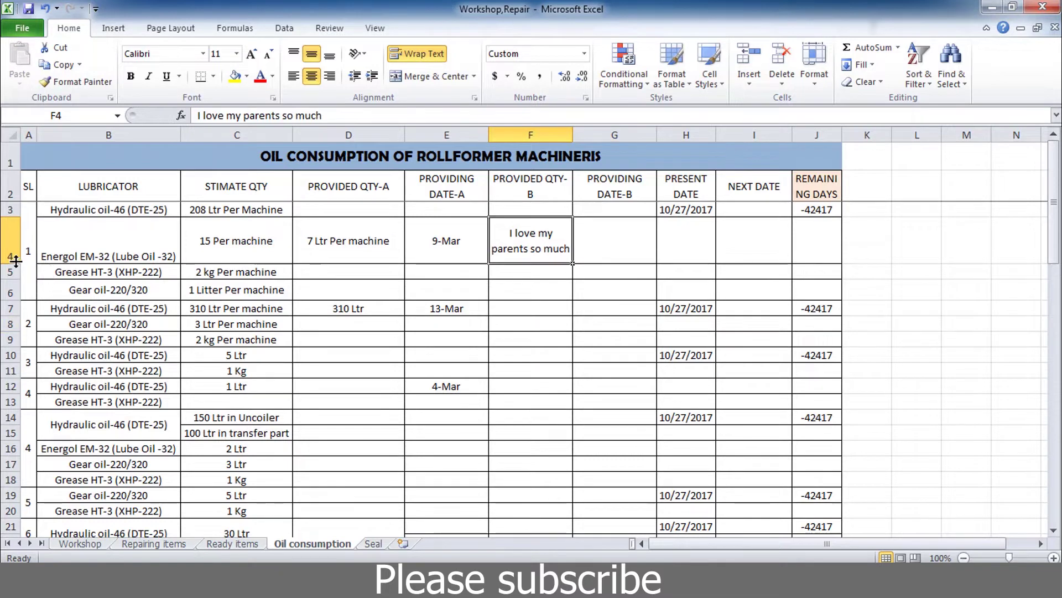
{"action": "left_click_drag", "start_coordinate": [13, 263], "coordinate": [11, 233]}
{"action": "left_click", "coordinate": [404, 51]}
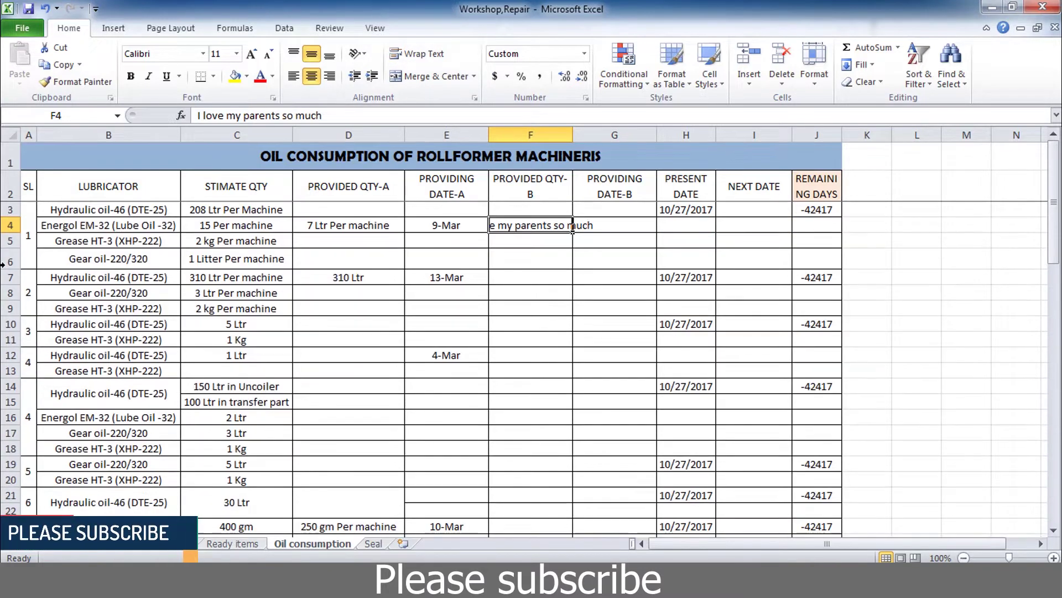
- Left-align F4's sentence so it spills into G4
{"action": "left_click", "coordinate": [614, 258]}
{"action": "left_click", "coordinate": [540, 222]}
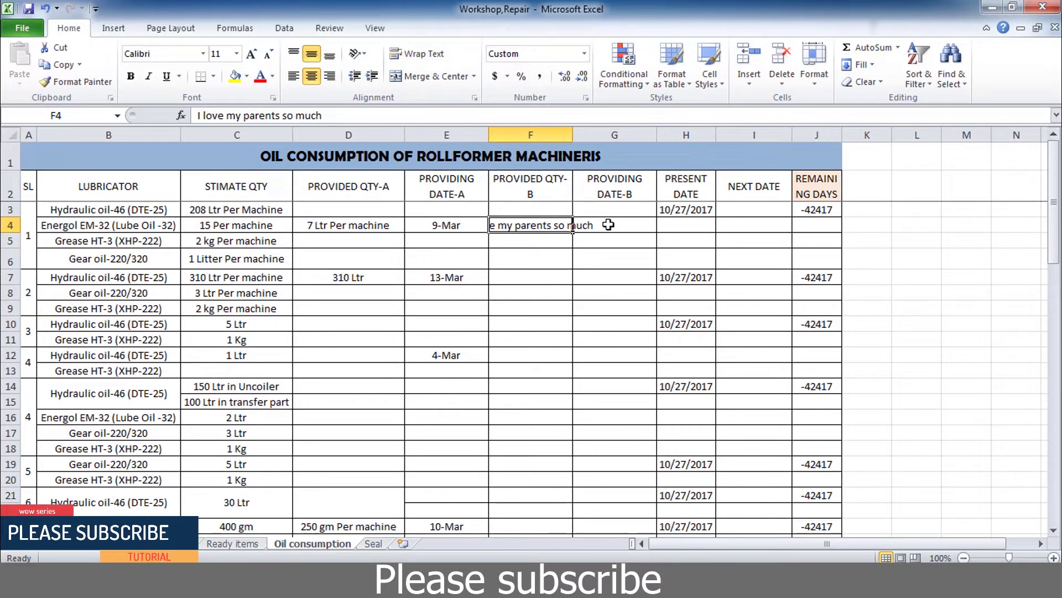
{"action": "left_click", "coordinate": [532, 240]}
{"action": "left_click_drag", "start_coordinate": [559, 227], "coordinate": [531, 226]}
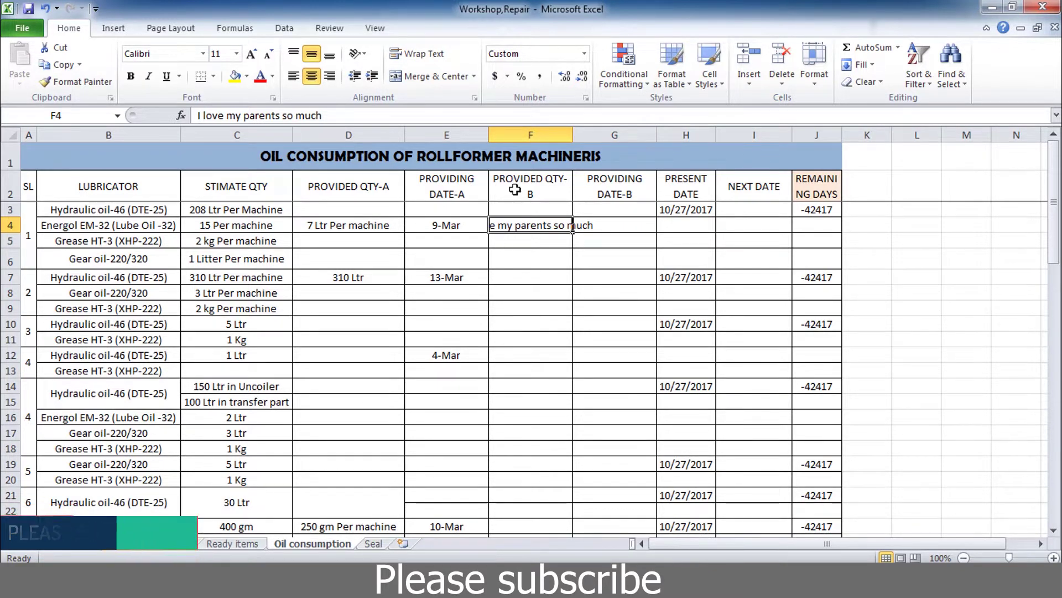
{"action": "left_click", "coordinate": [518, 238]}
{"action": "left_click", "coordinate": [547, 264]}
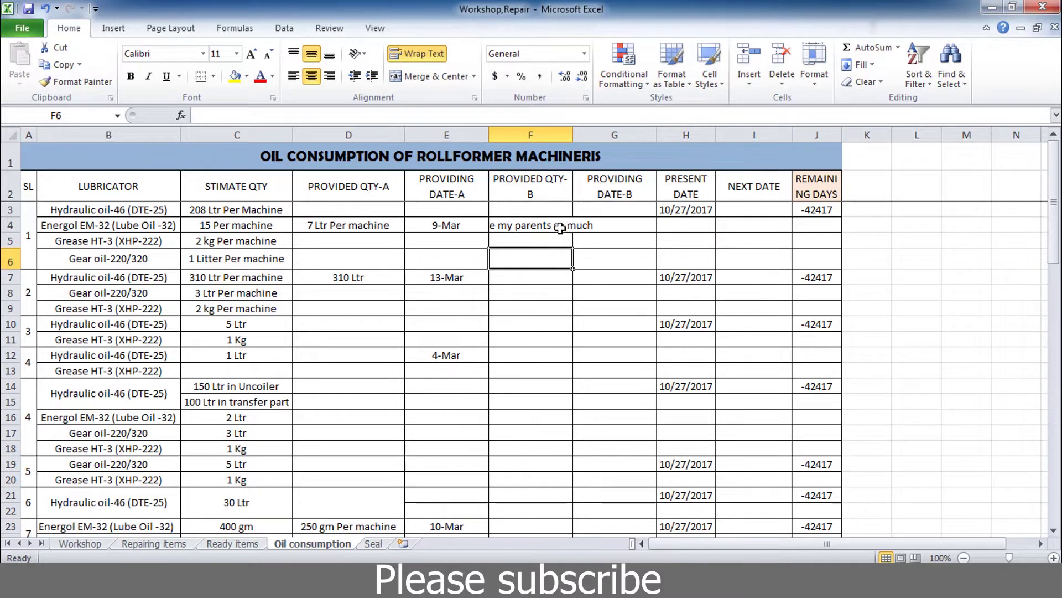
{"action": "left_click", "coordinate": [530, 228]}
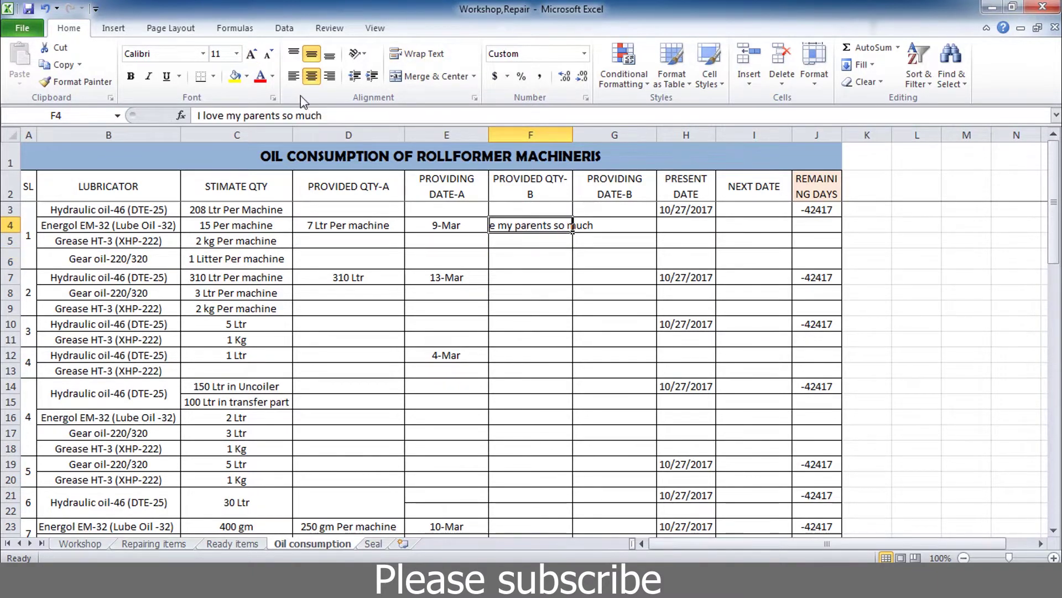
{"action": "left_click", "coordinate": [293, 76]}
{"action": "left_click_drag", "start_coordinate": [576, 276], "coordinate": [520, 257]}
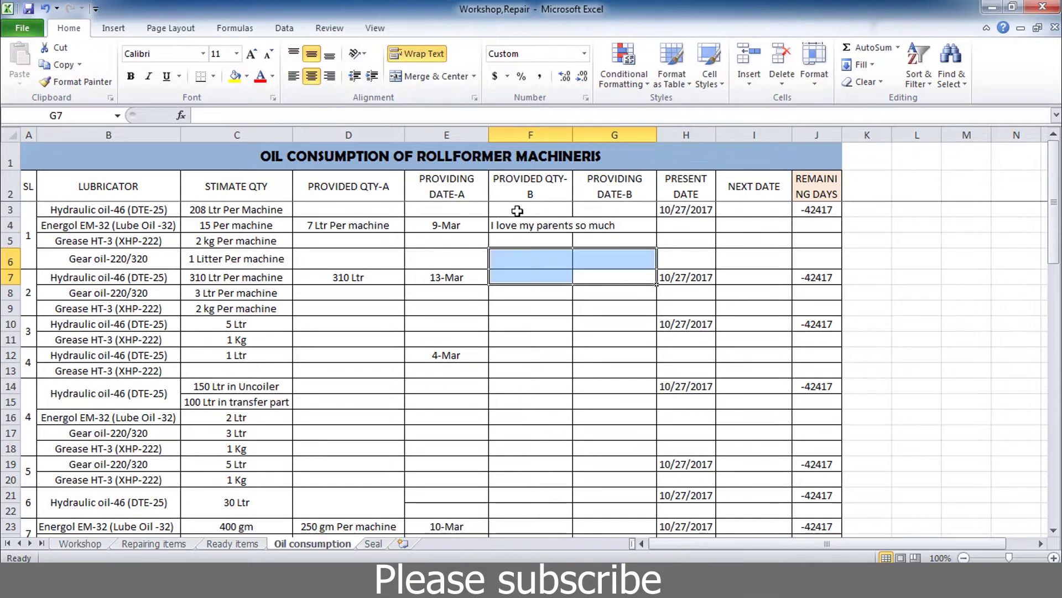
{"action": "left_click", "coordinate": [546, 226]}
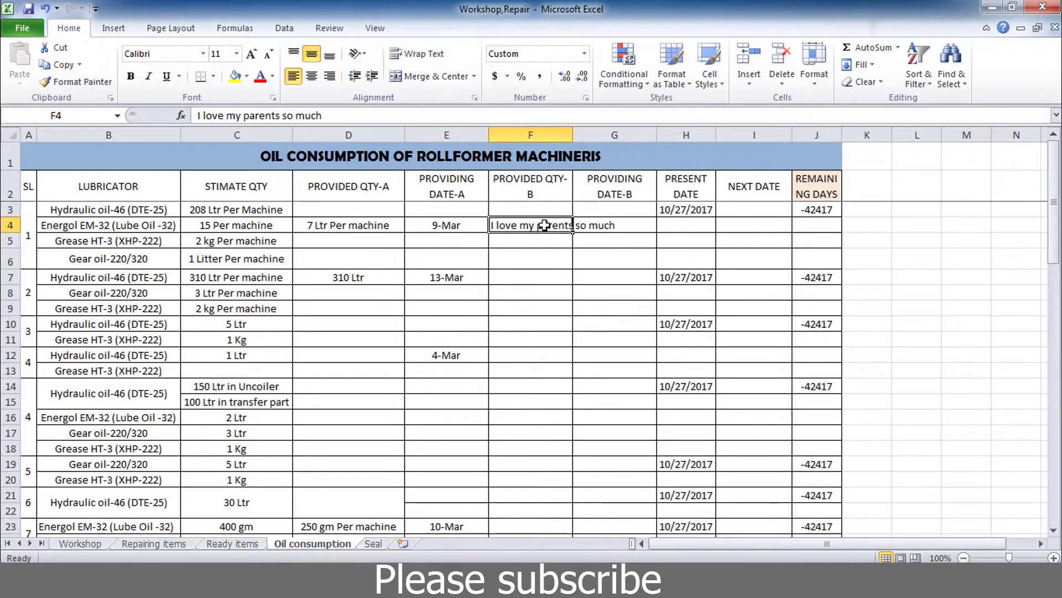
- Enter 'my parents is very well' in G4 and bring row 4 back to normal height
{"action": "left_click", "coordinate": [614, 222]}
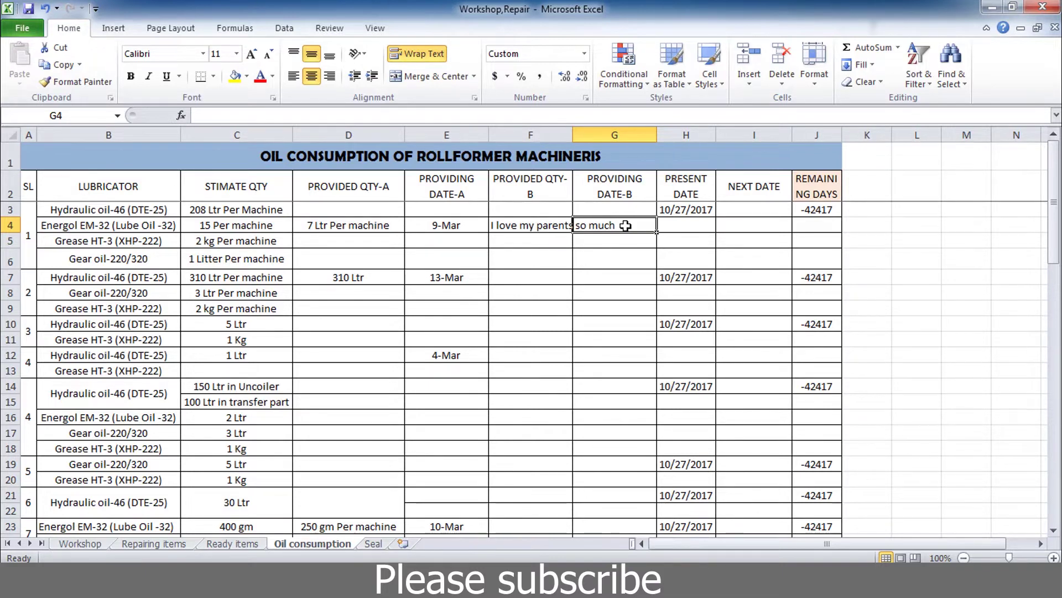
{"action": "type", "text": "my paren"}
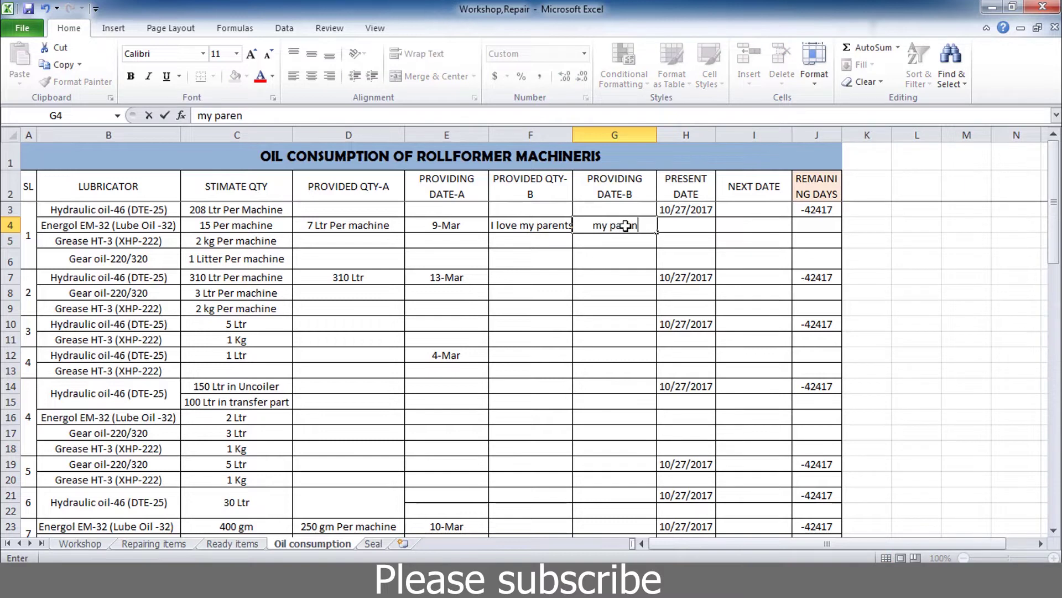
{"action": "type", "text": "ts is very well"}
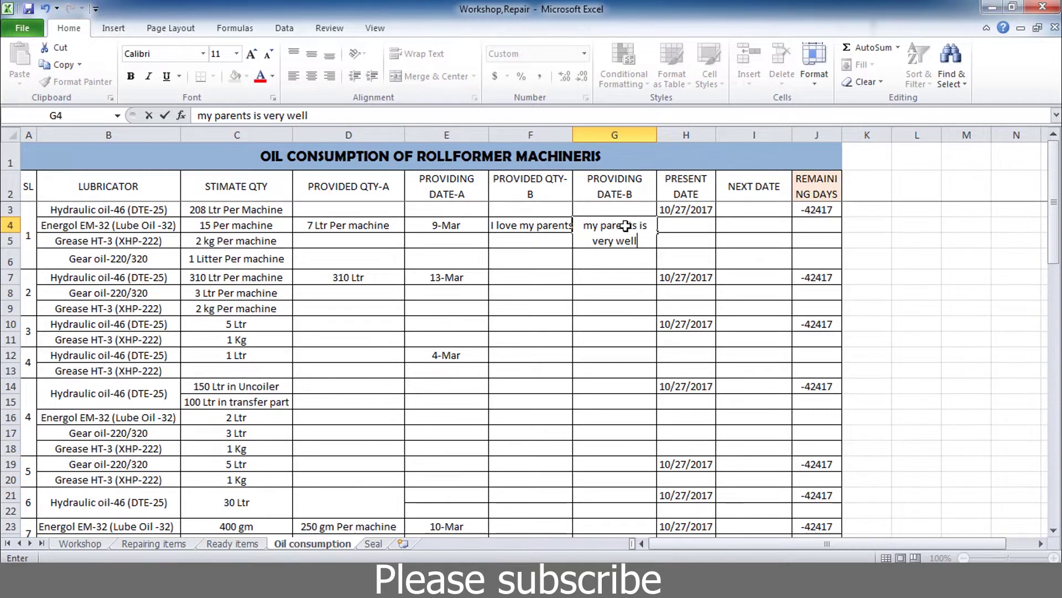
{"action": "key", "text": "Tab"}
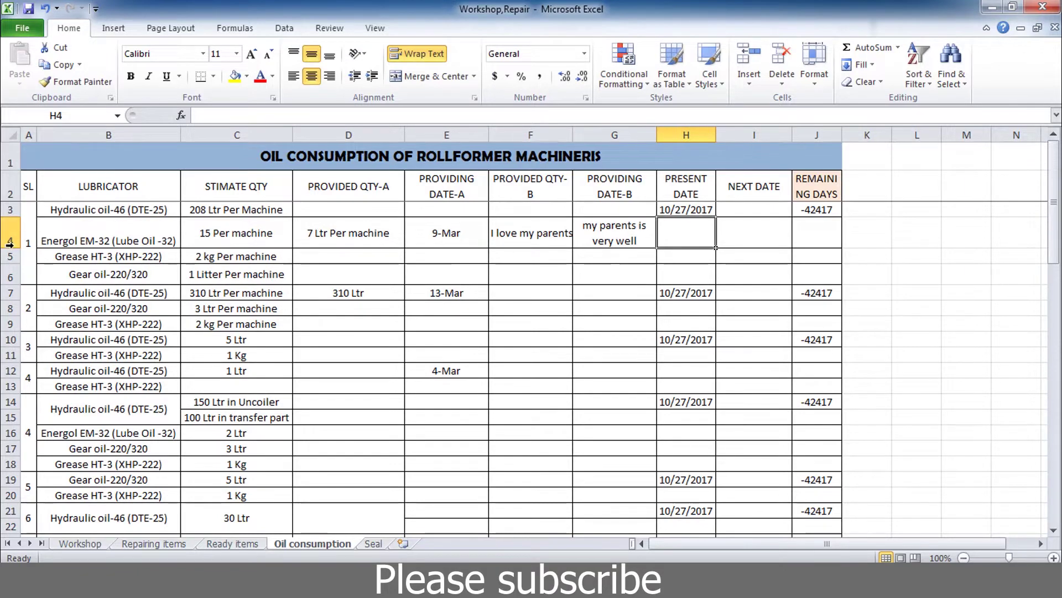
{"action": "left_click_drag", "start_coordinate": [10, 246], "coordinate": [13, 232]}
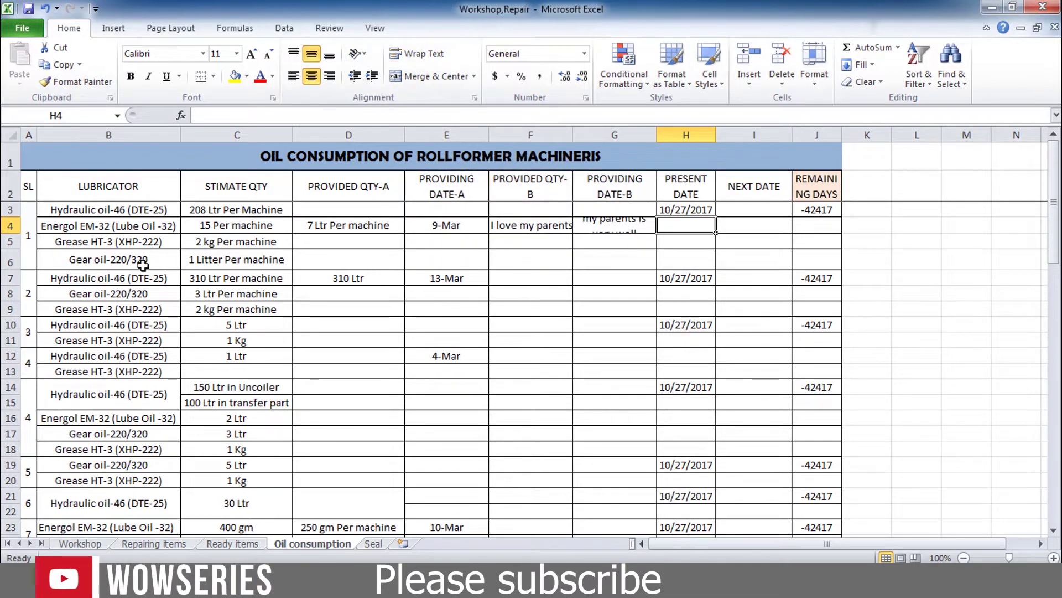
- Turn off Wrap Text for G4 so its sentence stays on one line
{"action": "double_click", "coordinate": [612, 224]}
{"action": "key", "text": "Return"}
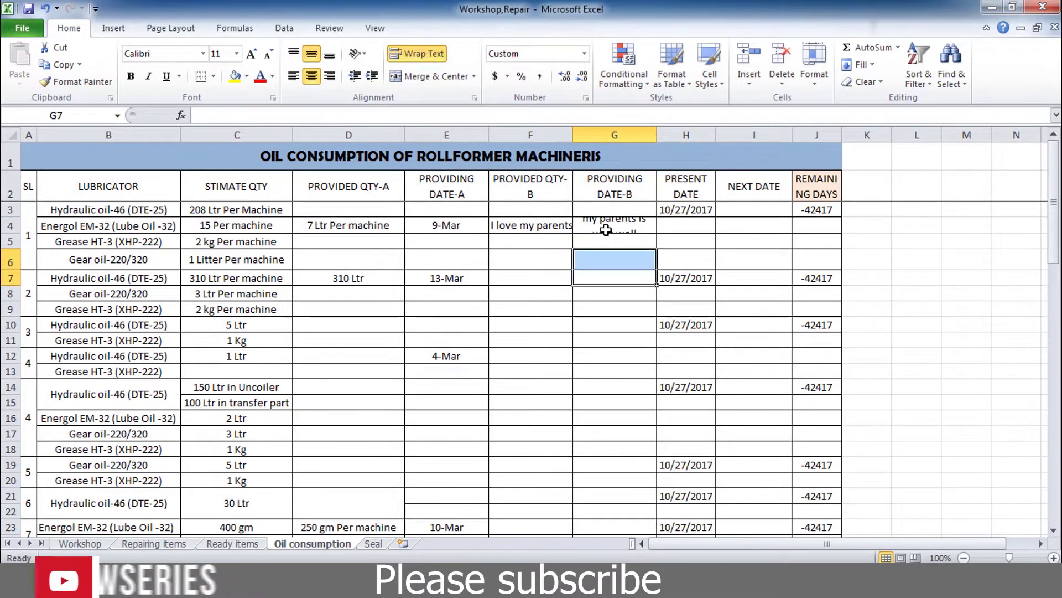
{"action": "left_click", "coordinate": [606, 230]}
{"action": "left_click", "coordinate": [417, 53]}
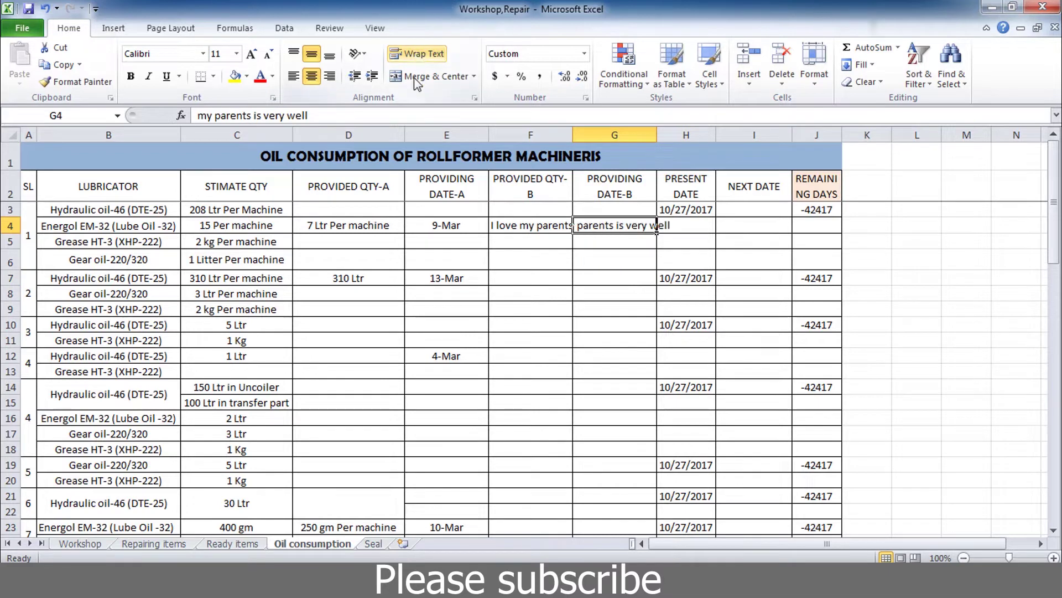
{"action": "left_click", "coordinate": [639, 288]}
{"action": "left_click", "coordinate": [614, 225]}
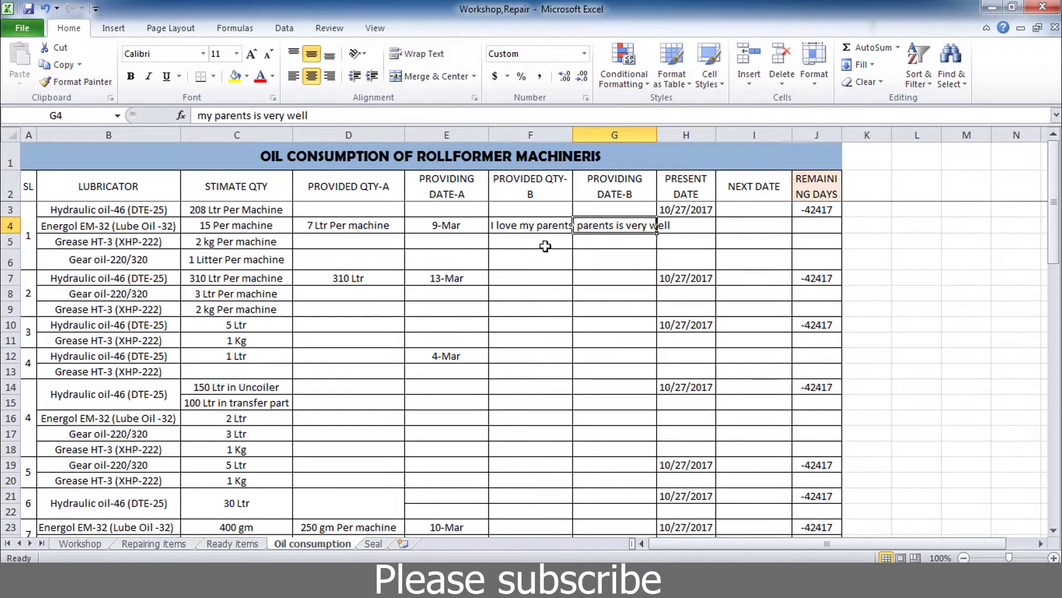
{"action": "left_click", "coordinate": [615, 283]}
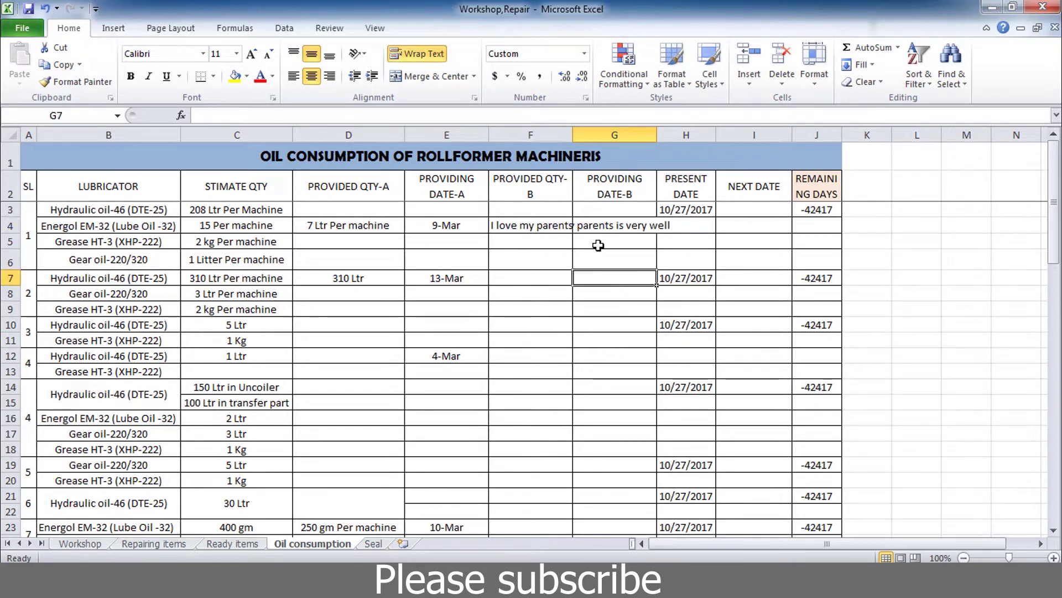
- Compare F4's cut-off sentence with G4's text, ending on G4
{"action": "left_click", "coordinate": [517, 224]}
{"action": "left_click", "coordinate": [631, 224]}
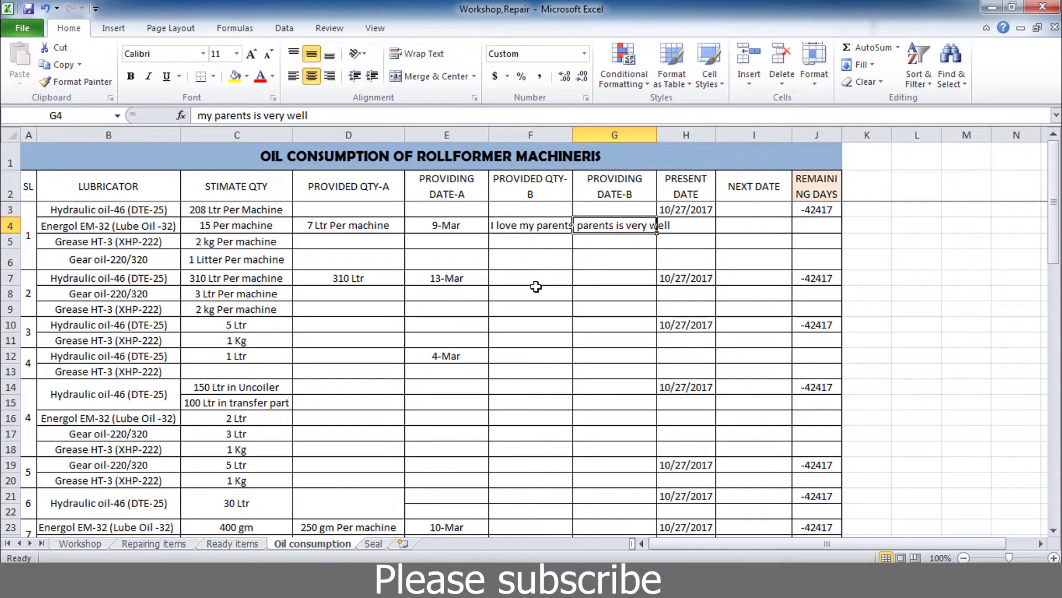
{"action": "left_click", "coordinate": [531, 228]}
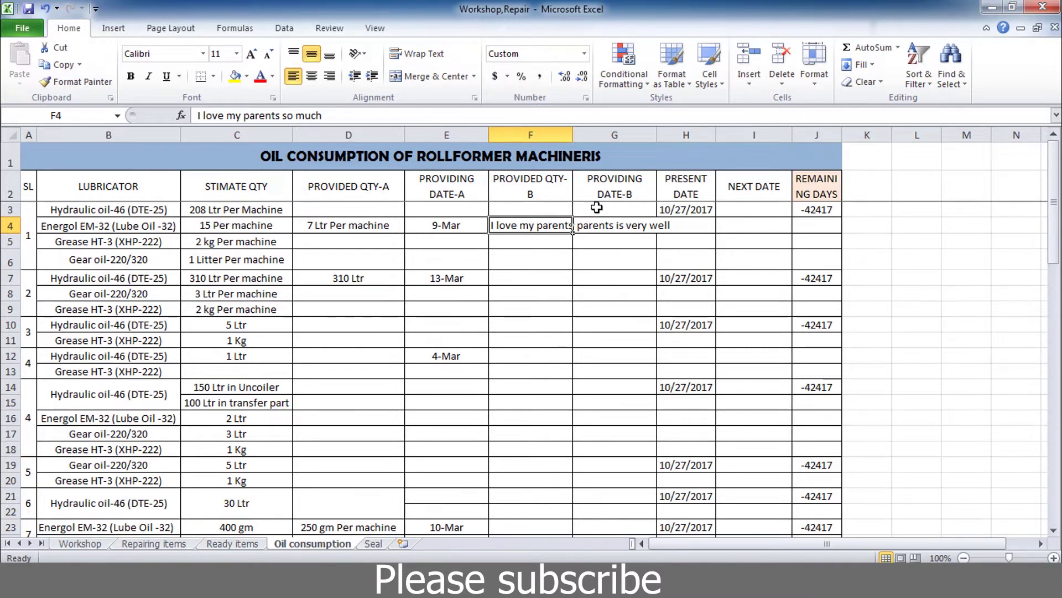
{"action": "left_click", "coordinate": [603, 231]}
- Set G4's horizontal alignment to Fill in Format Cells > Alignment
{"action": "right_click", "coordinate": [605, 232]}
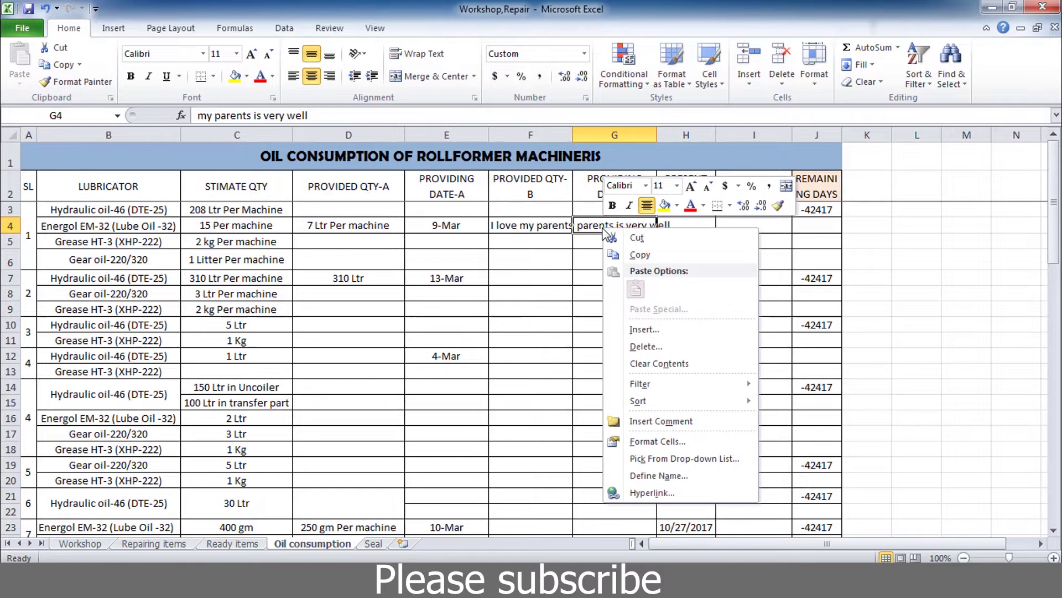
{"action": "left_click", "coordinate": [631, 440]}
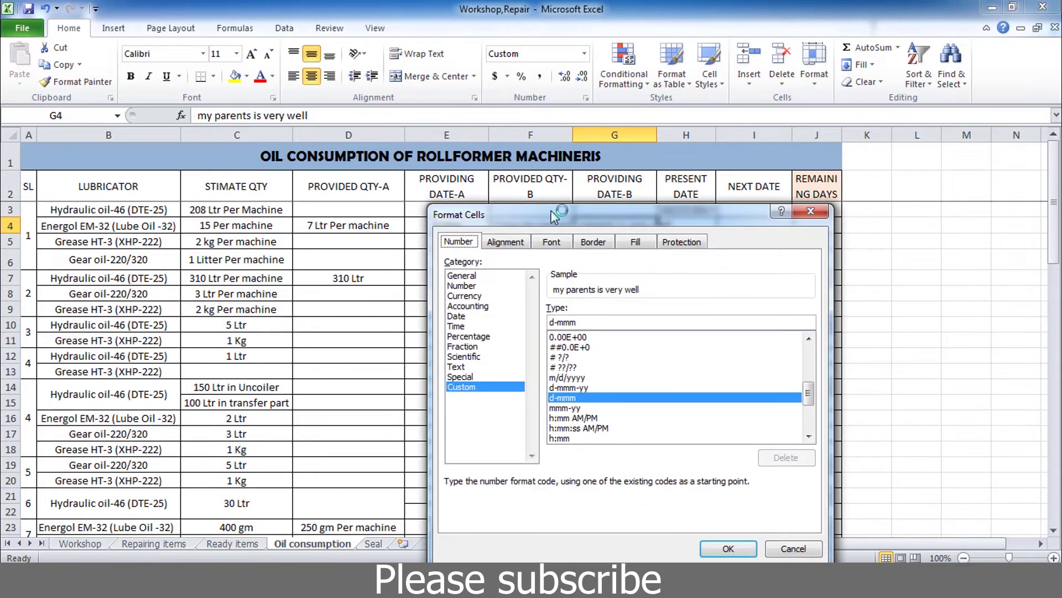
{"action": "left_click_drag", "start_coordinate": [560, 213], "coordinate": [605, 221]}
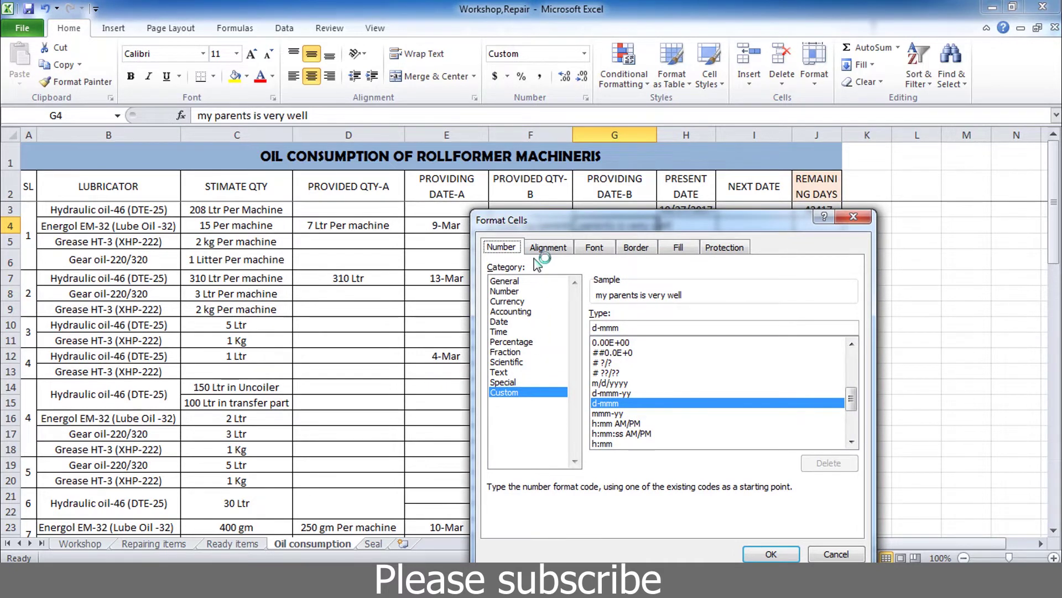
{"action": "left_click", "coordinate": [547, 247]}
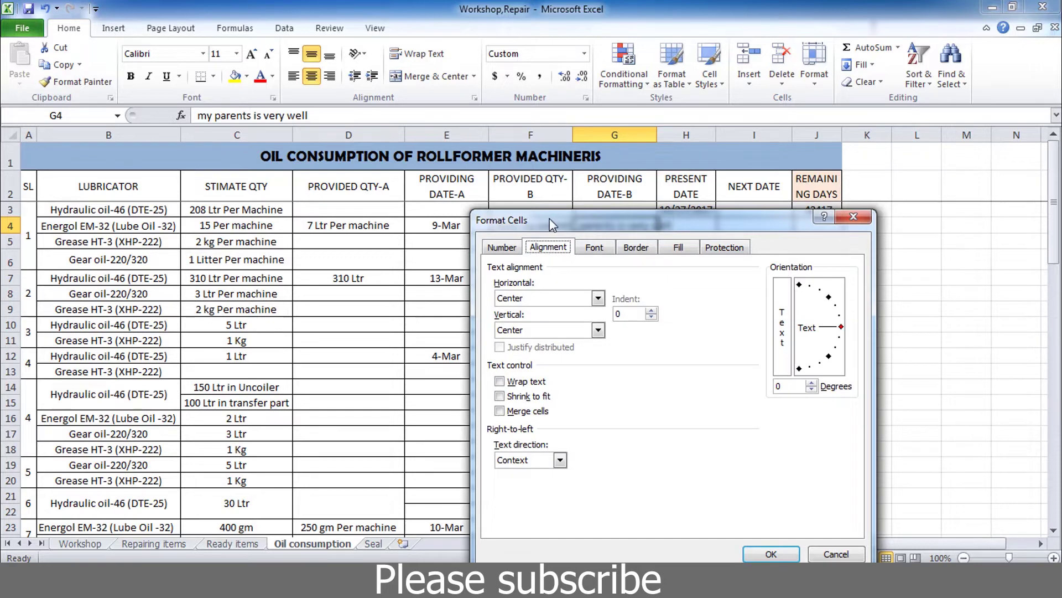
{"action": "left_click_drag", "start_coordinate": [552, 224], "coordinate": [184, 158]}
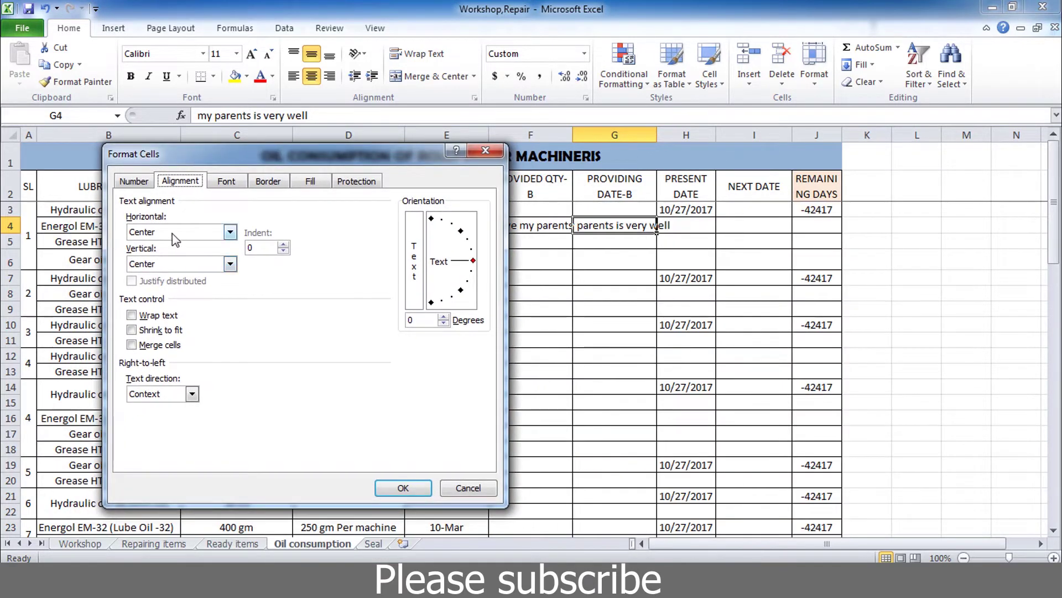
{"action": "left_click", "coordinate": [168, 233]}
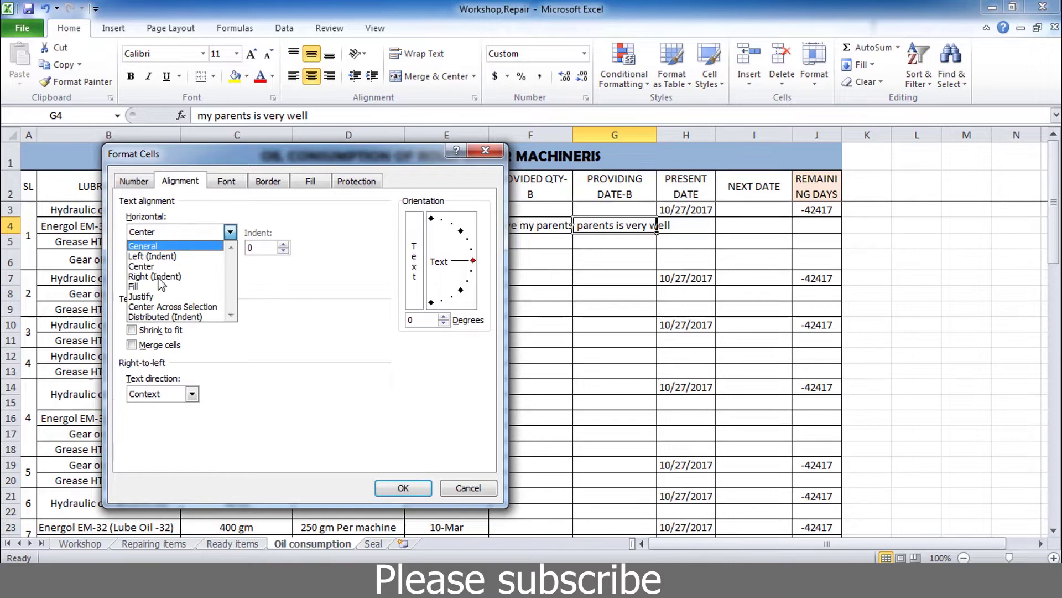
{"action": "left_click", "coordinate": [159, 286]}
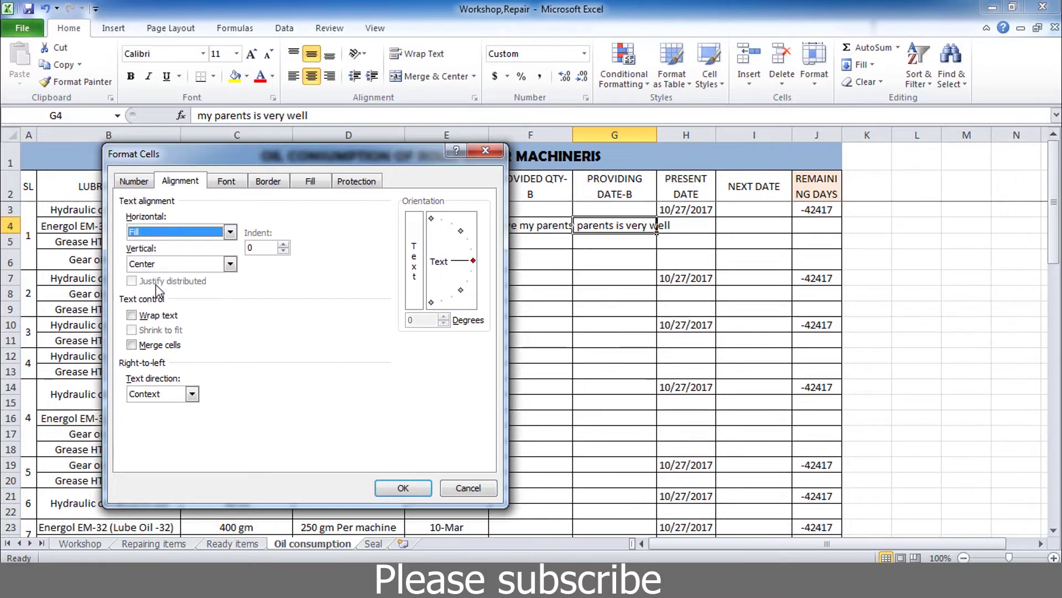
{"action": "left_click", "coordinate": [402, 490]}
- Check that G4 now shows only 'my parents is ver' within its cell
{"action": "left_click", "coordinate": [612, 338]}
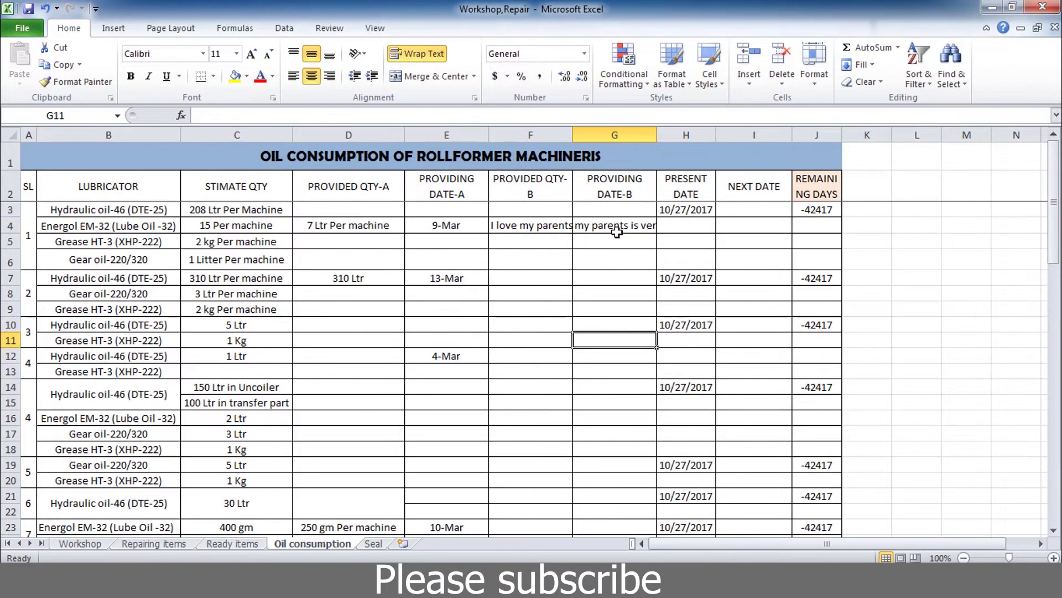
{"action": "left_click", "coordinate": [616, 227]}
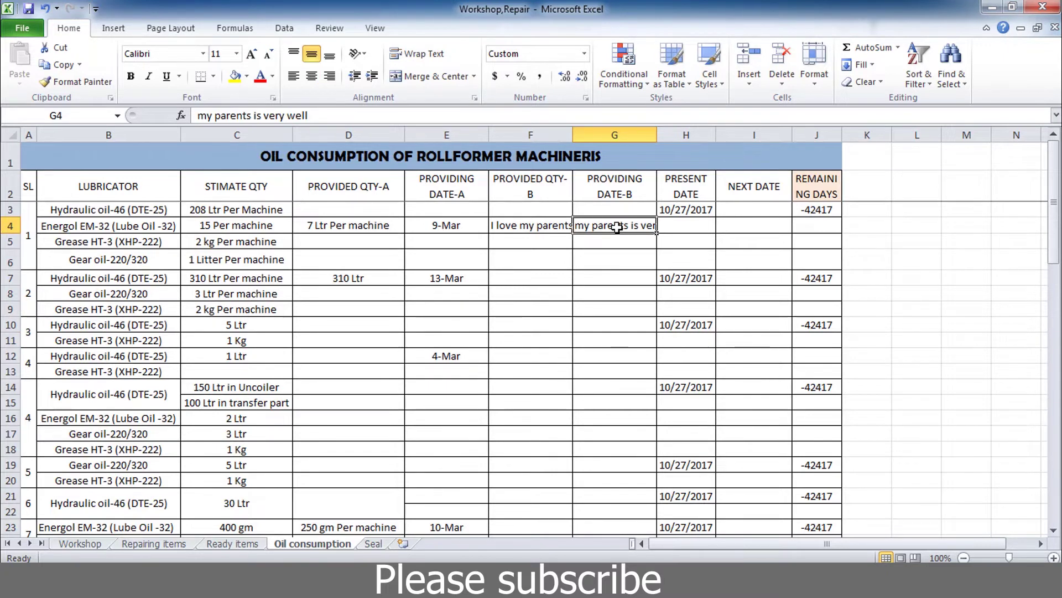
{"action": "left_click", "coordinate": [591, 321]}
{"action": "left_click", "coordinate": [610, 226]}
{"action": "left_click", "coordinate": [340, 118]}
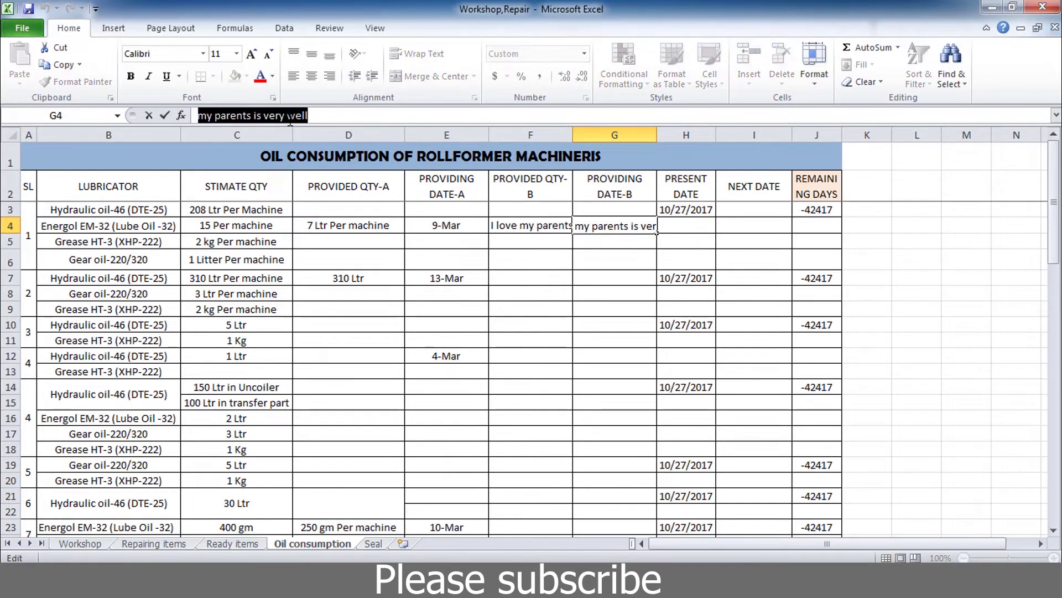
{"action": "left_click", "coordinate": [661, 322]}
{"action": "left_click", "coordinate": [602, 241]}
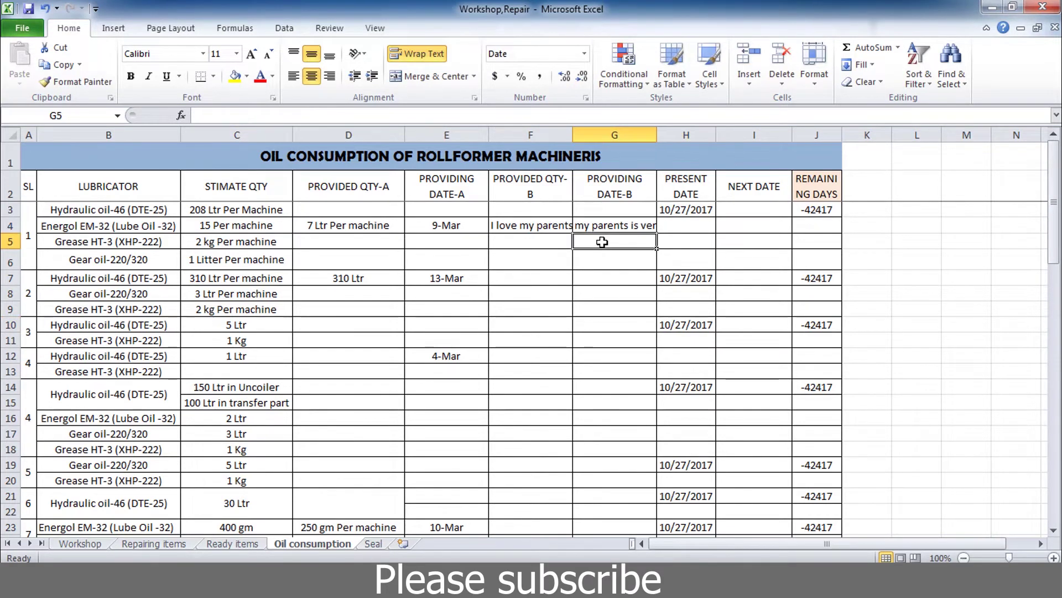
- Copy 'Hydraulic oil-46 (DTE-25)' from B3 into H4
{"action": "left_click", "coordinate": [145, 211]}
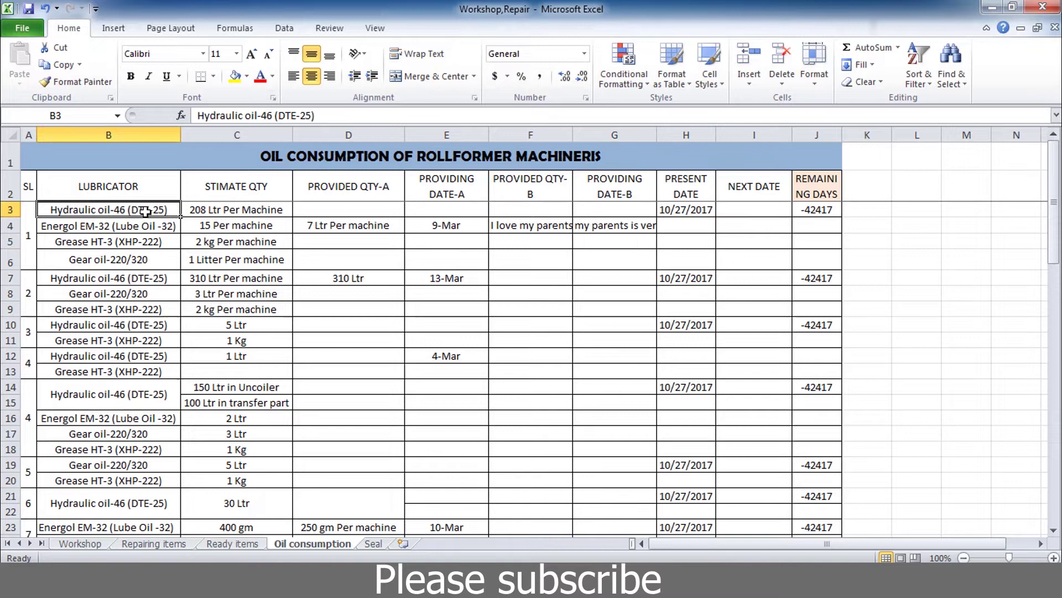
{"action": "key", "text": "ctrl+c"}
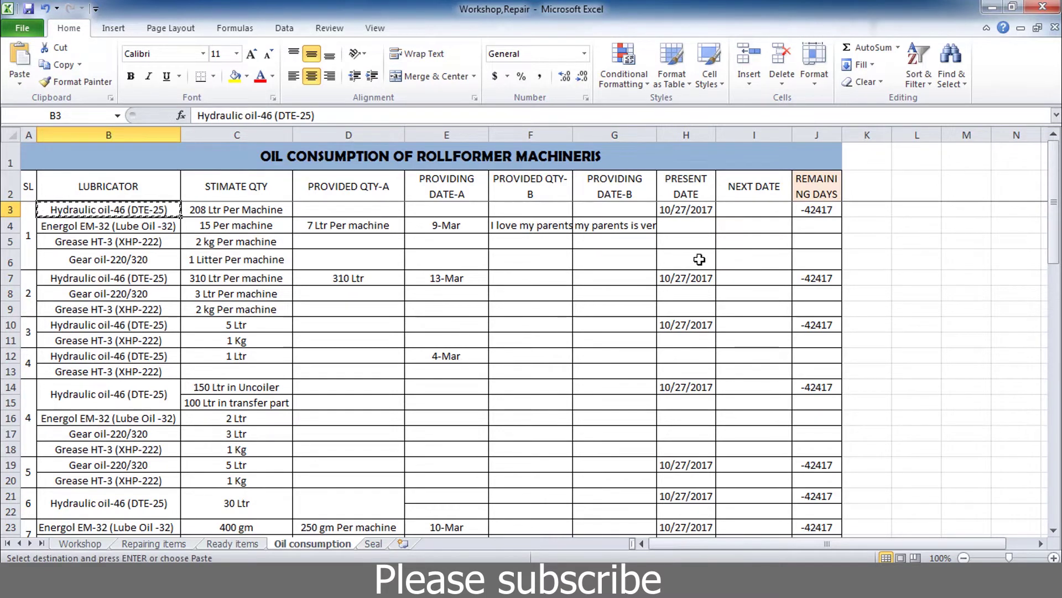
{"action": "left_click", "coordinate": [683, 226]}
{"action": "key", "text": "ctrl+v"}
{"action": "left_click_drag", "start_coordinate": [706, 327], "coordinate": [703, 310]}
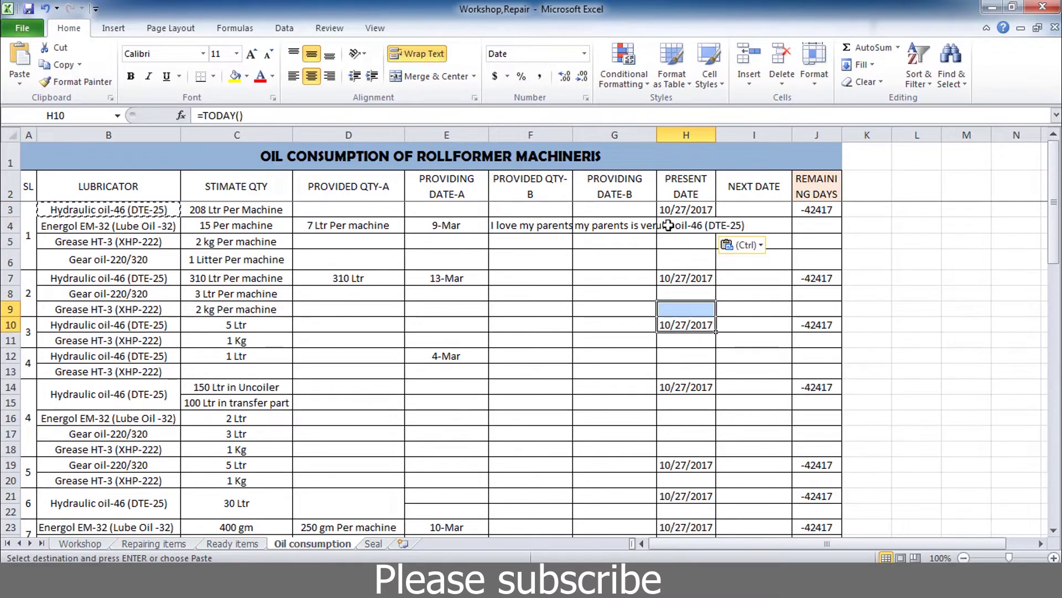
{"action": "left_click", "coordinate": [679, 227]}
- Give H4 Fill horizontal alignment in Format Cells > Alignment
{"action": "right_click", "coordinate": [680, 227]}
{"action": "left_click", "coordinate": [722, 440]}
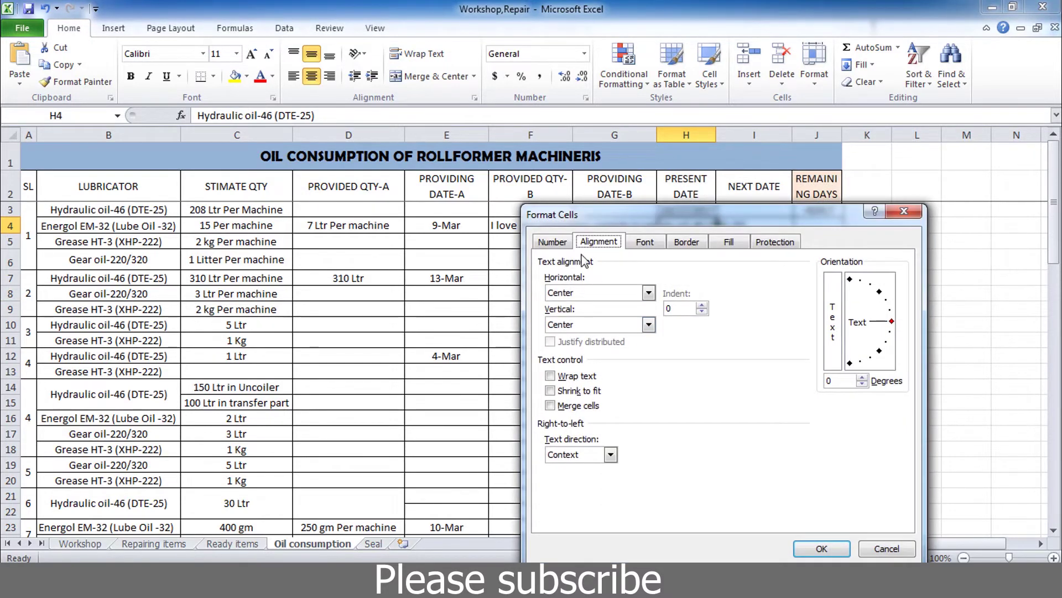
{"action": "left_click", "coordinate": [551, 242]}
{"action": "left_click", "coordinate": [591, 247]}
{"action": "left_click", "coordinate": [584, 294]}
{"action": "left_click", "coordinate": [570, 347]}
{"action": "left_click_drag", "start_coordinate": [674, 215], "coordinate": [242, 203]}
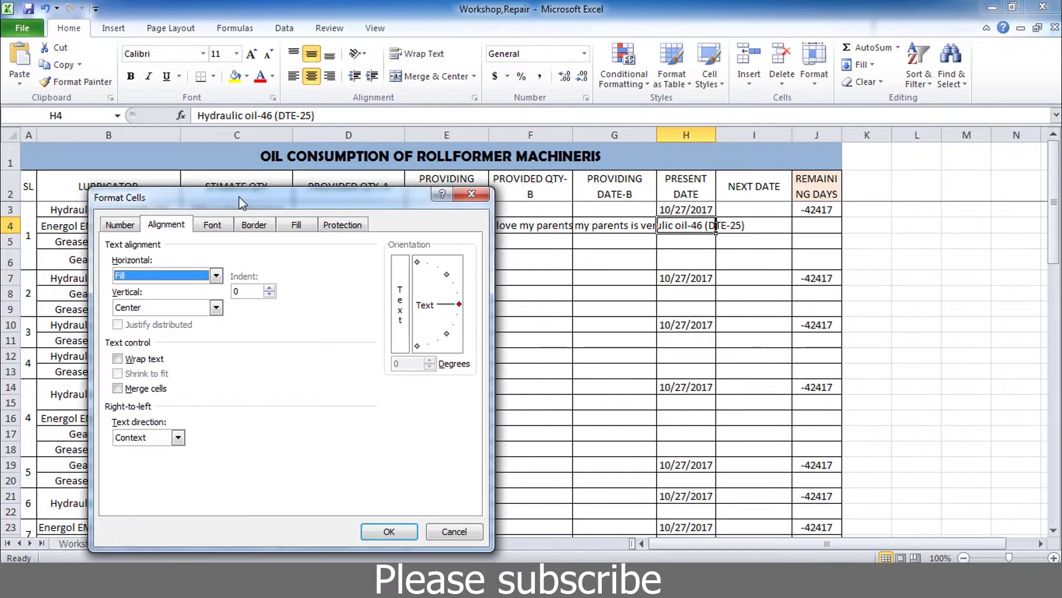
{"action": "left_click", "coordinate": [389, 531]}
- Verify H4 shows only 'Hydraulic oi' and select F4:H4 to compare the trimmed texts
{"action": "left_click", "coordinate": [752, 241]}
{"action": "left_click", "coordinate": [684, 226]}
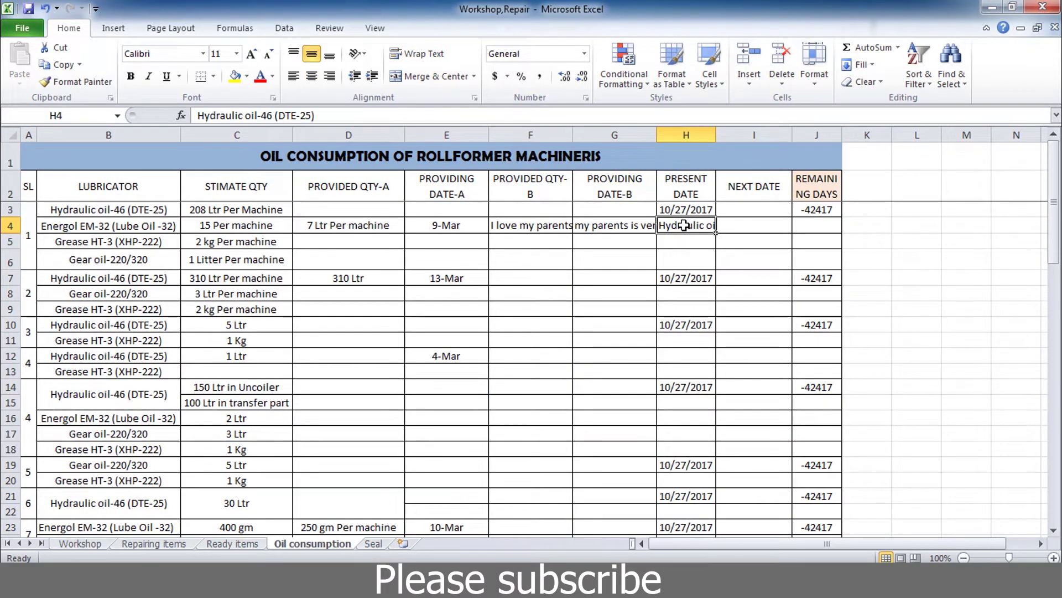
{"action": "left_click", "coordinate": [729, 225]}
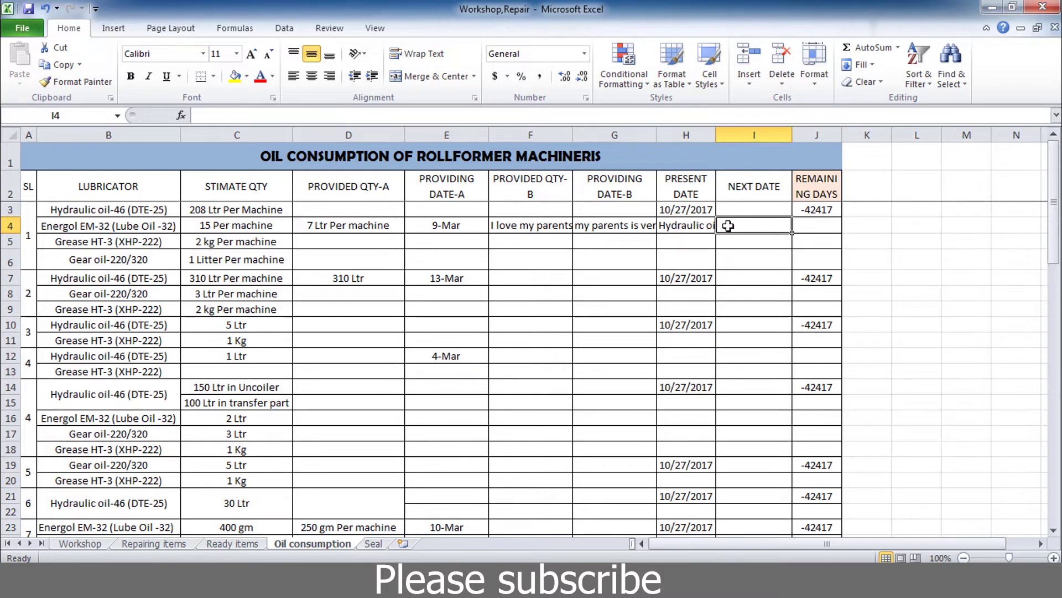
{"action": "left_click", "coordinate": [688, 228]}
{"action": "left_click", "coordinate": [729, 224]}
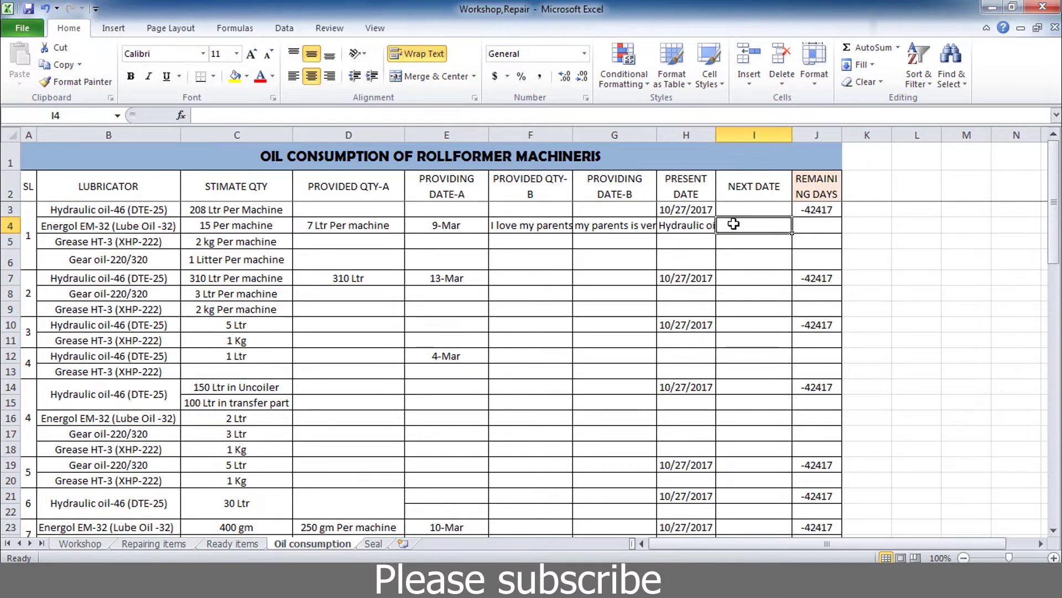
{"action": "left_click", "coordinate": [701, 226]}
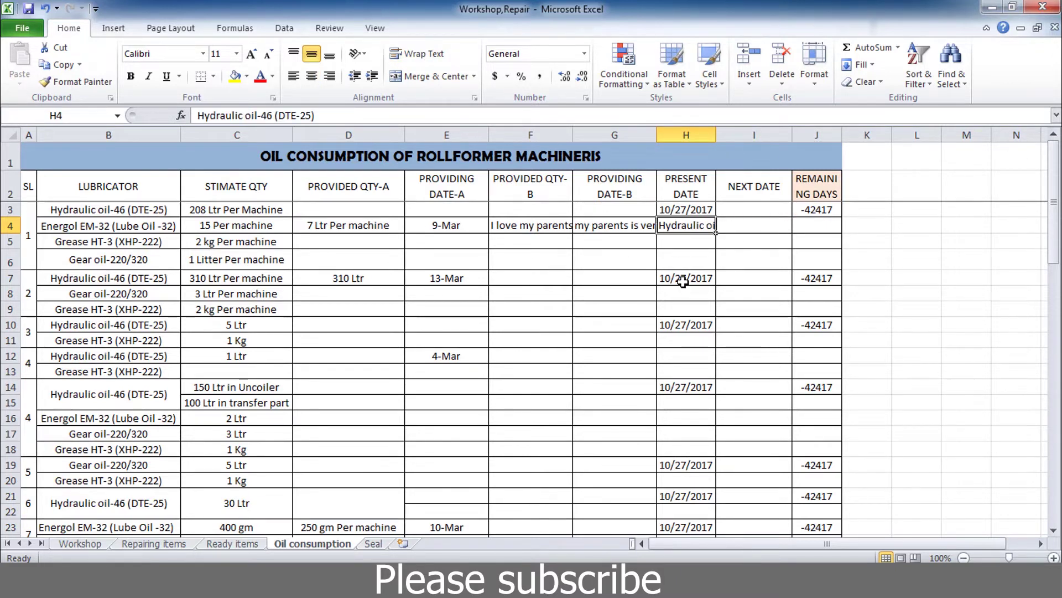
{"action": "left_click_drag", "start_coordinate": [529, 227], "coordinate": [680, 221]}
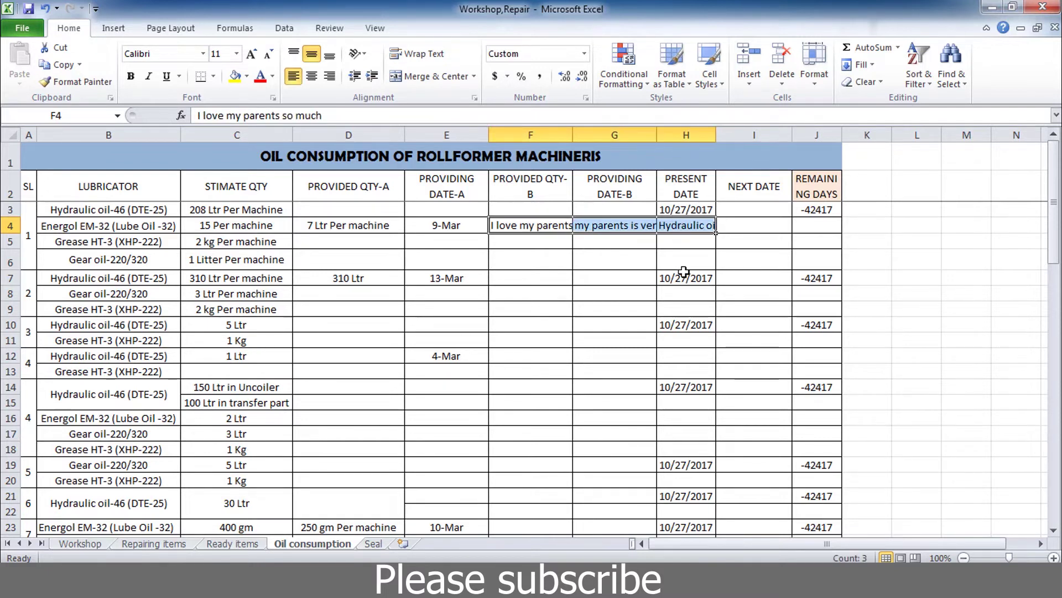
{"action": "left_click", "coordinate": [686, 239]}
{"action": "left_click", "coordinate": [734, 222]}
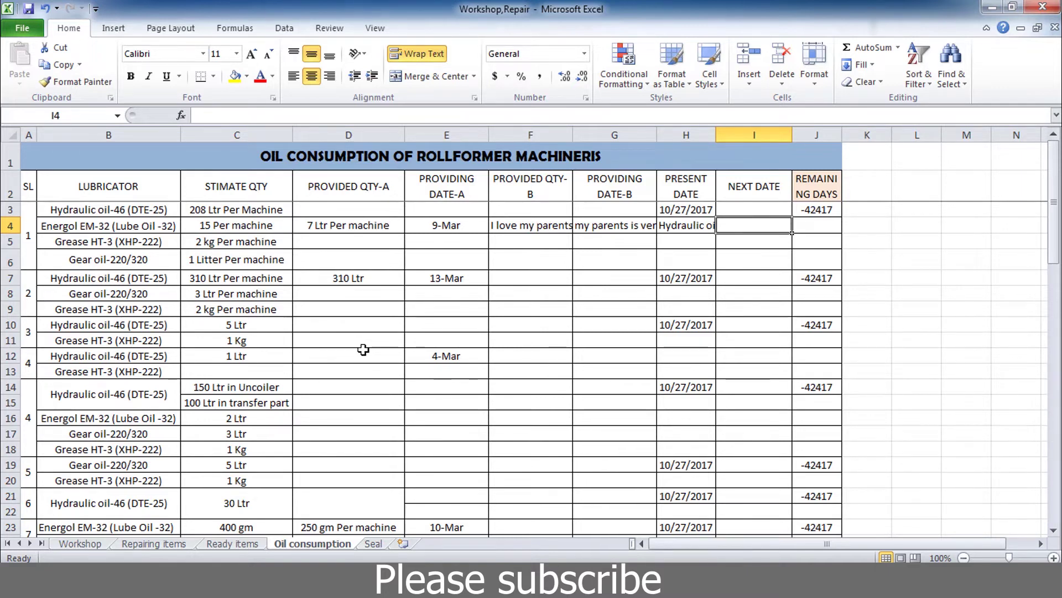
{"action": "left_click", "coordinate": [22, 29]}
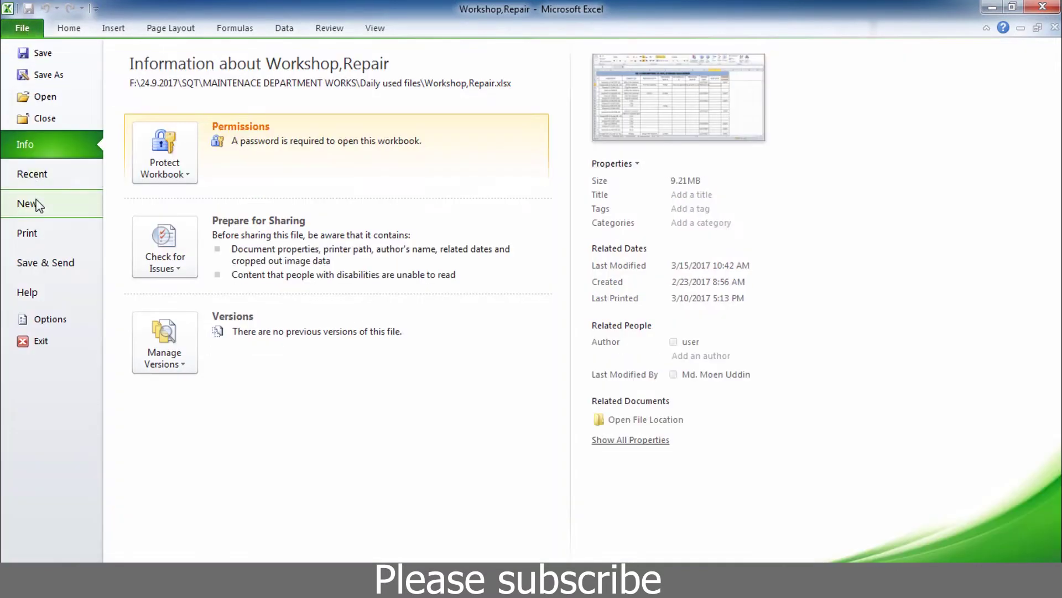
{"action": "left_click", "coordinate": [27, 233]}
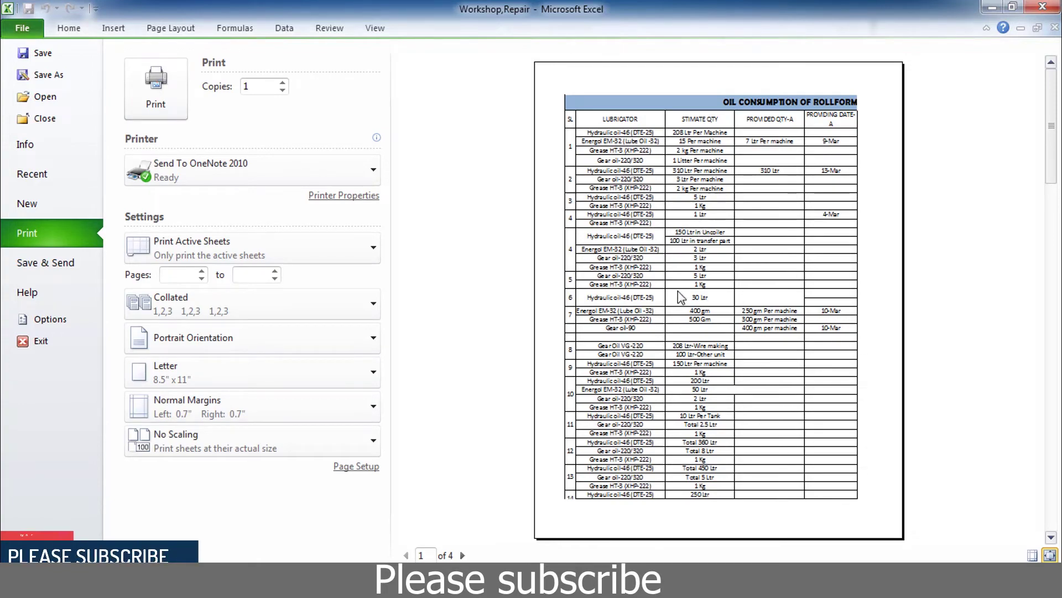
{"action": "key", "text": "Escape"}
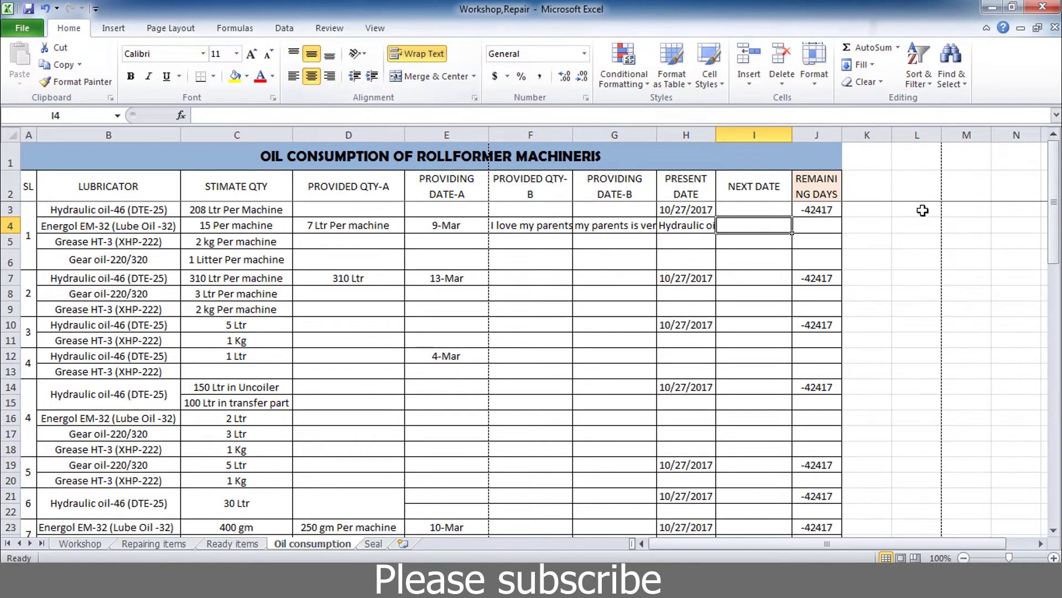
- Switch the sheet to Page Break Preview and dismiss its welcome message
{"action": "left_click", "coordinate": [375, 27]}
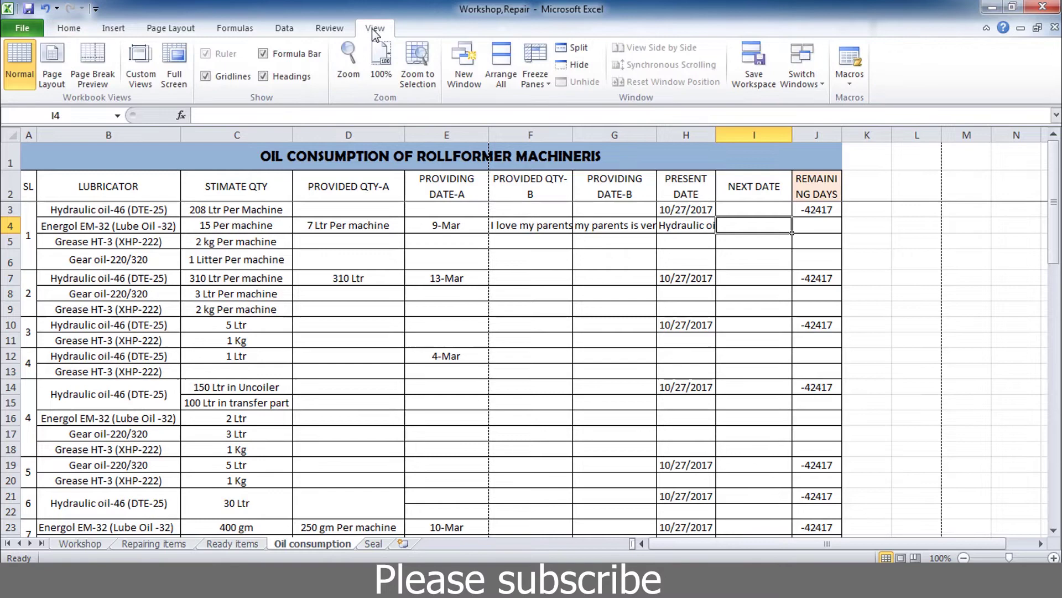
{"action": "left_click", "coordinate": [91, 71]}
{"action": "left_click", "coordinate": [800, 231]}
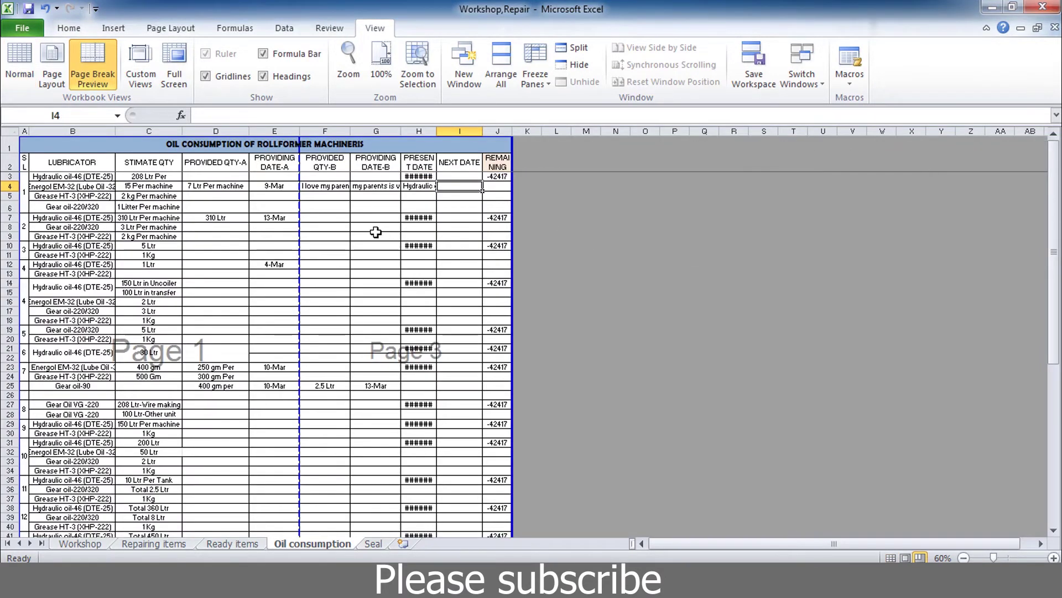
{"action": "scroll", "coordinate": [320, 220], "scroll_direction": "down", "scroll_amount": 4}
{"action": "scroll", "coordinate": [305, 186], "scroll_direction": "up", "scroll_amount": 4}
- Move the blue vertical page break to between columns F and G
{"action": "left_click_drag", "start_coordinate": [302, 178], "coordinate": [395, 186]}
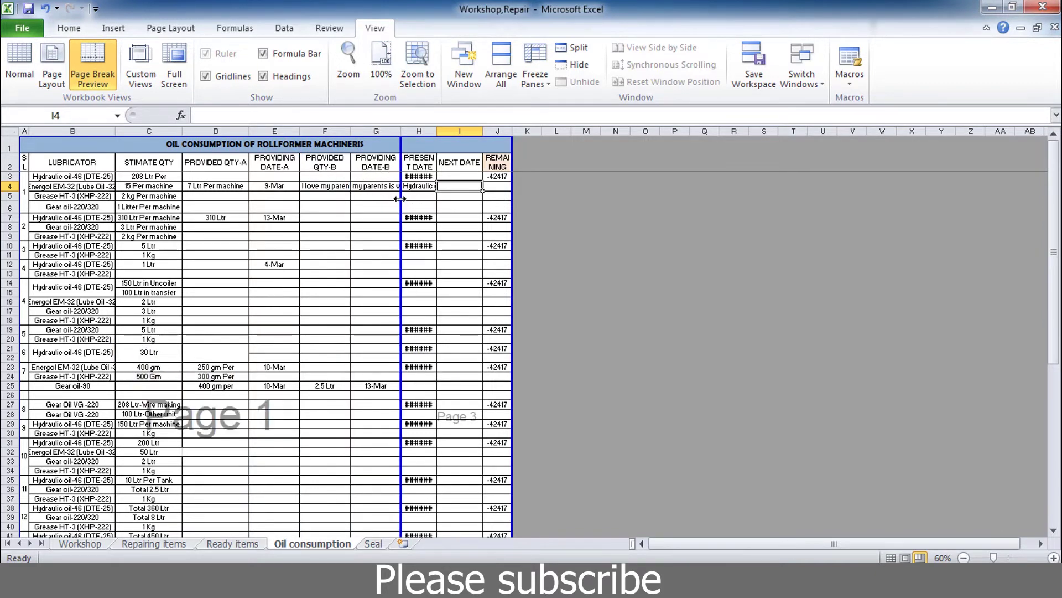
{"action": "left_click_drag", "start_coordinate": [401, 202], "coordinate": [344, 203]}
{"action": "scroll", "coordinate": [357, 210], "scroll_direction": "down", "scroll_amount": 10}
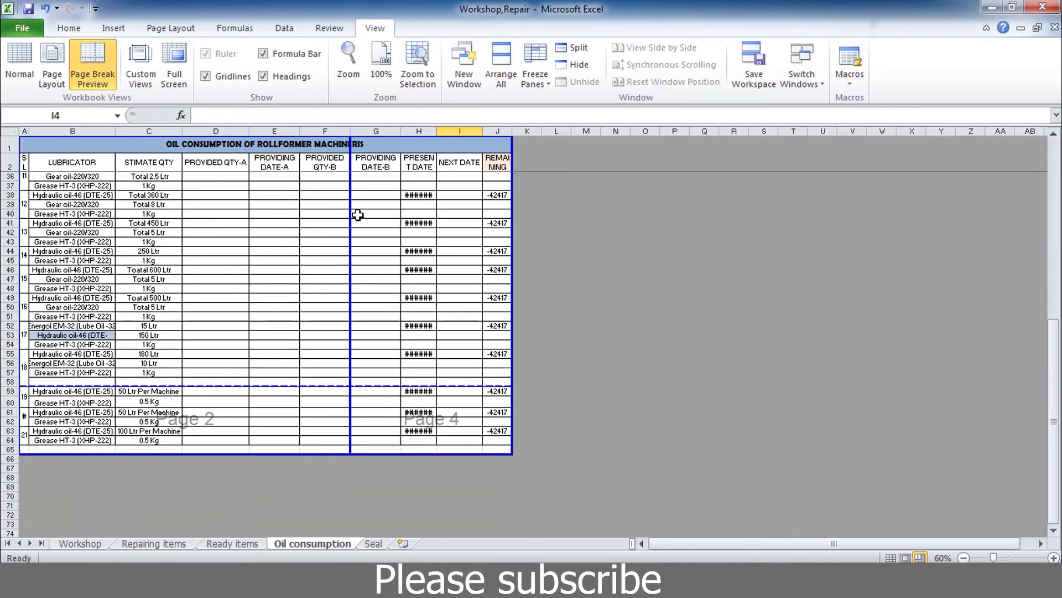
{"action": "scroll", "coordinate": [357, 213], "scroll_direction": "up", "scroll_amount": 10}
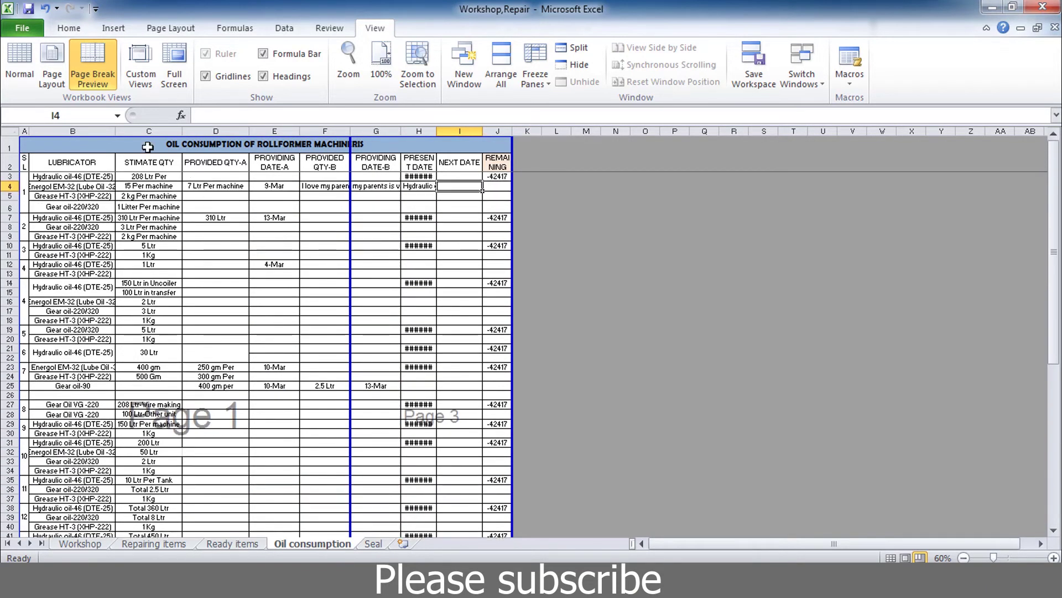
- Review the 77% print scale on Page Layout, then return to Home
{"action": "left_click", "coordinate": [176, 28]}
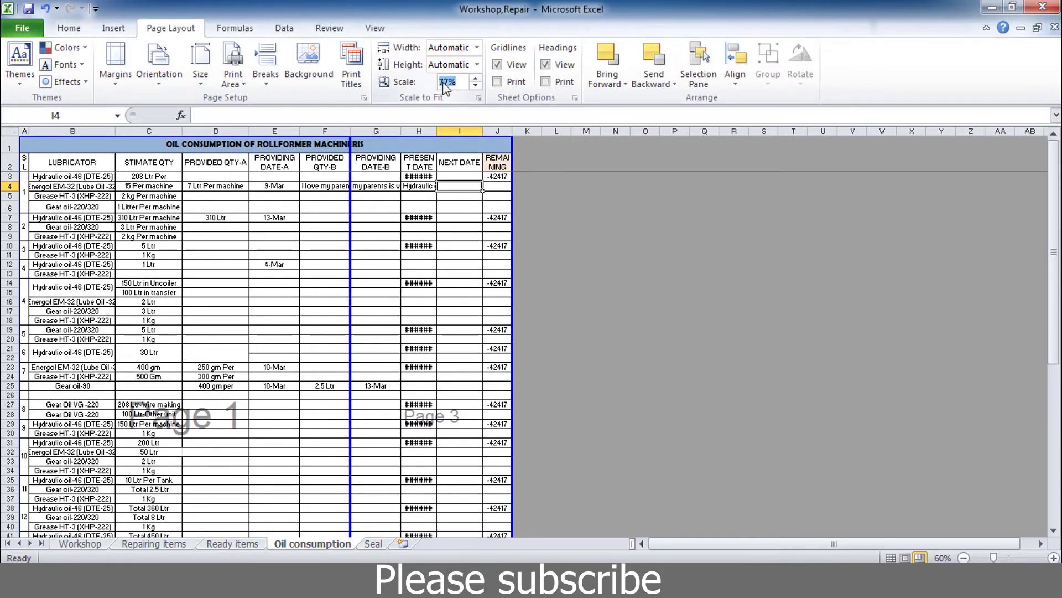
{"action": "left_click_drag", "start_coordinate": [459, 81], "coordinate": [437, 82]}
{"action": "left_click", "coordinate": [66, 34]}
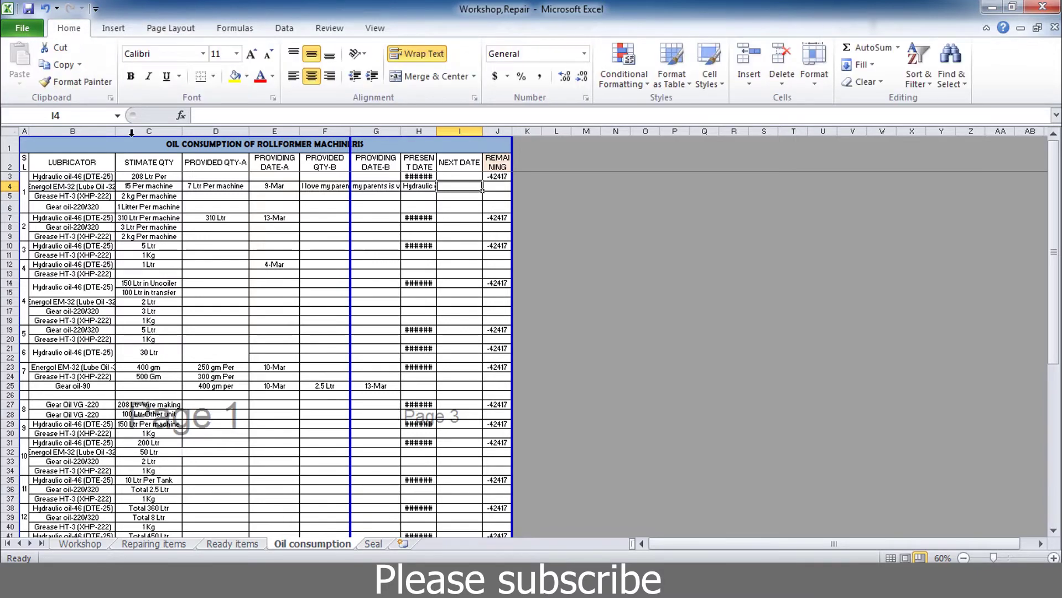
{"action": "scroll", "coordinate": [14, 74], "scroll_direction": "down", "scroll_amount": 6}
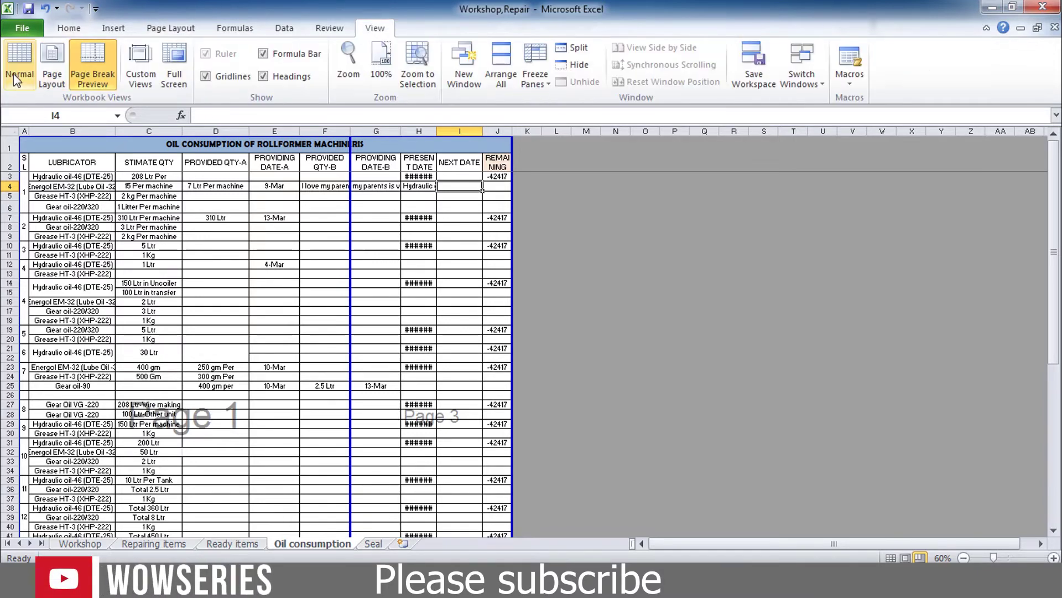
- Return to Normal view and open File > Print, previewing page 1 of 4
{"action": "left_click", "coordinate": [13, 74]}
{"action": "left_click", "coordinate": [22, 27]}
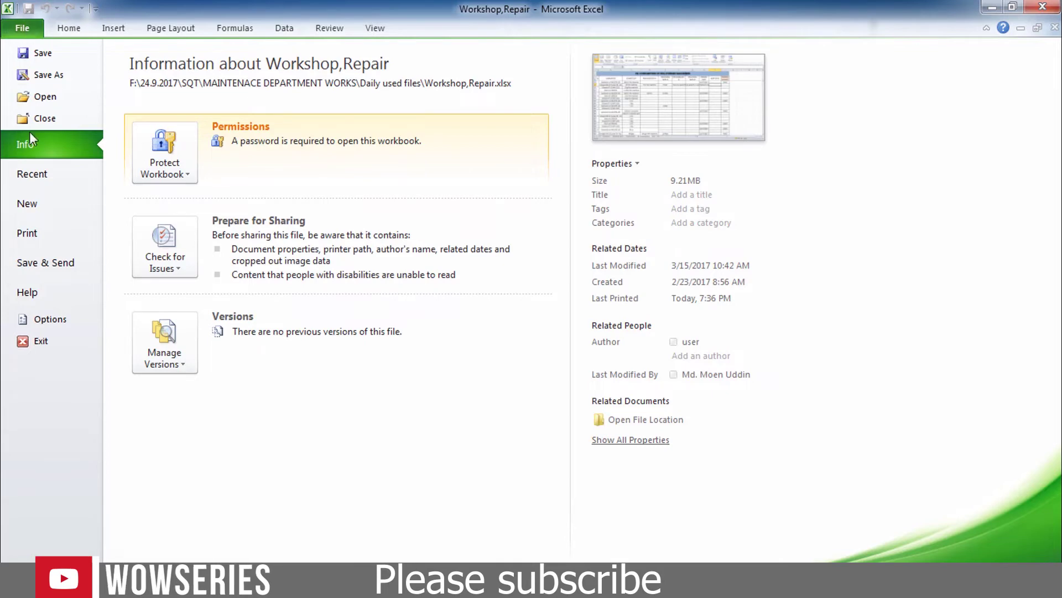
{"action": "left_click", "coordinate": [47, 237]}
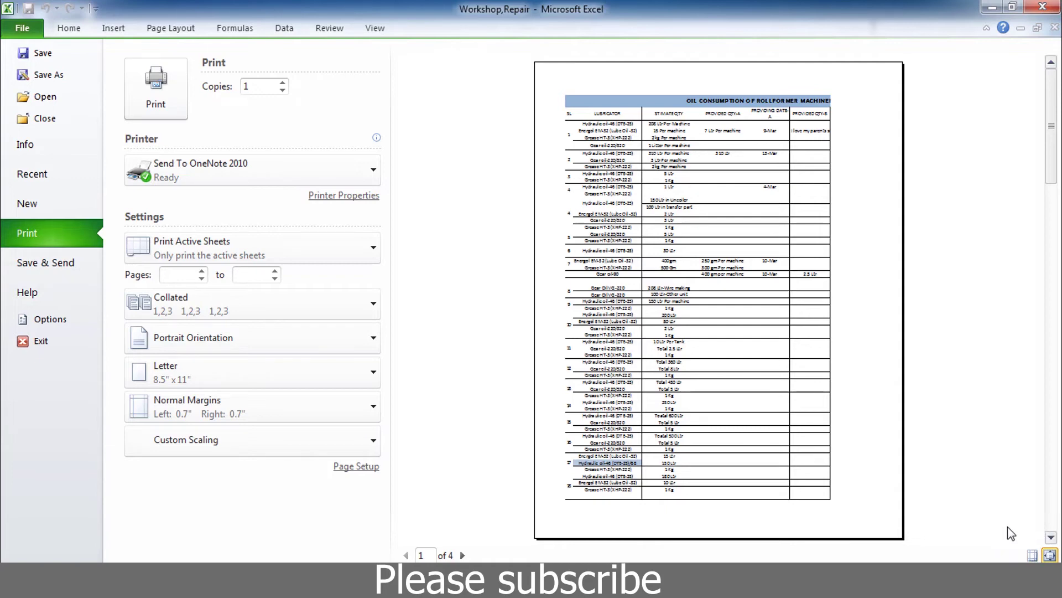
- Show preview margins, shift the left margin to 1.11 inches, and drag the Providing Date-A and Provided Qty-B column handles
{"action": "left_click", "coordinate": [1033, 555]}
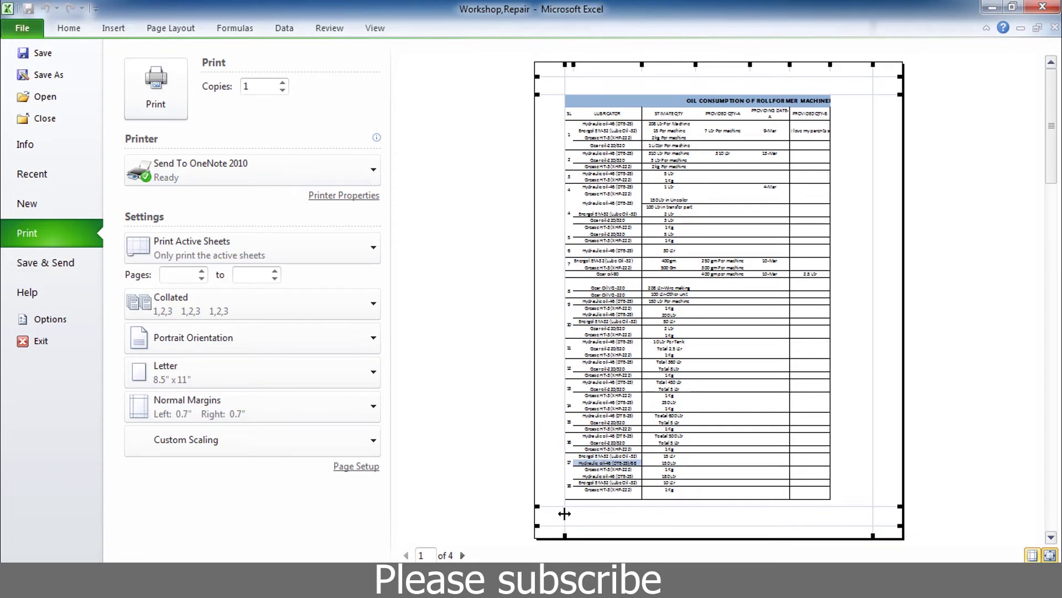
{"action": "left_click_drag", "start_coordinate": [564, 514], "coordinate": [575, 514]}
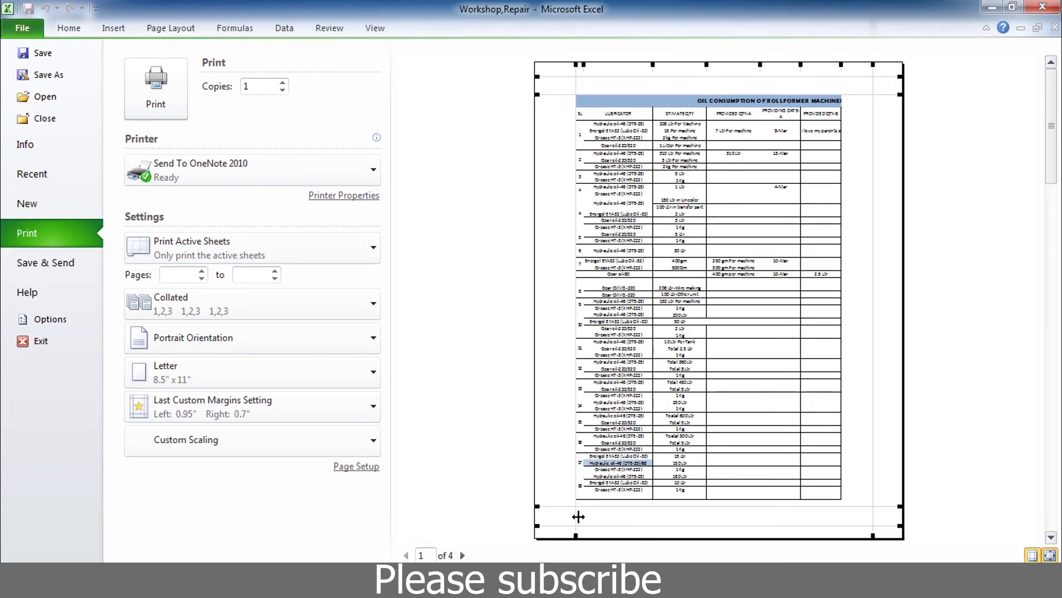
{"action": "left_click_drag", "start_coordinate": [576, 514], "coordinate": [583, 516]}
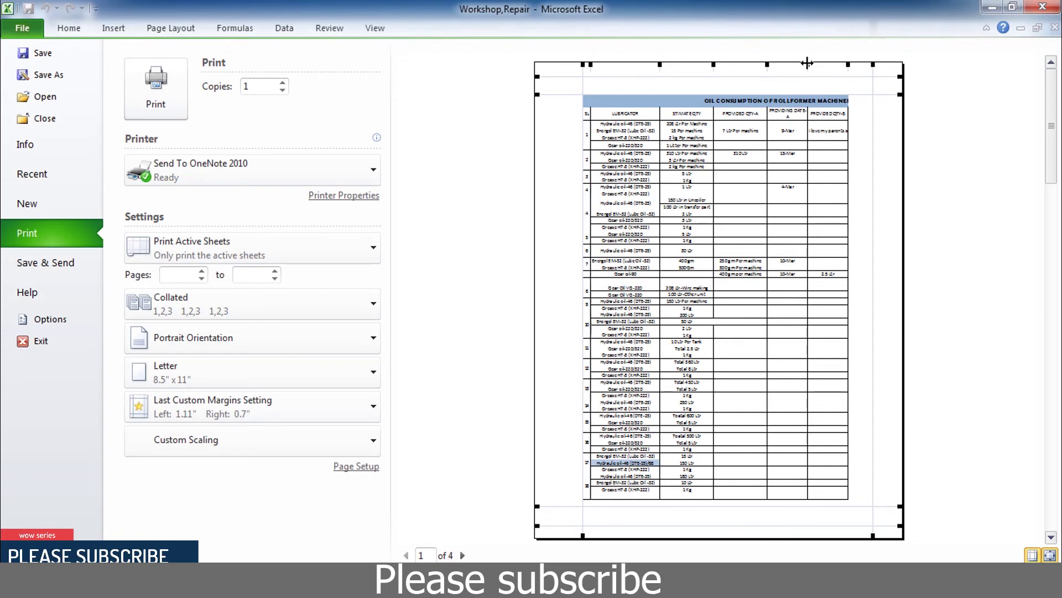
{"action": "left_click_drag", "start_coordinate": [807, 62], "coordinate": [761, 62]}
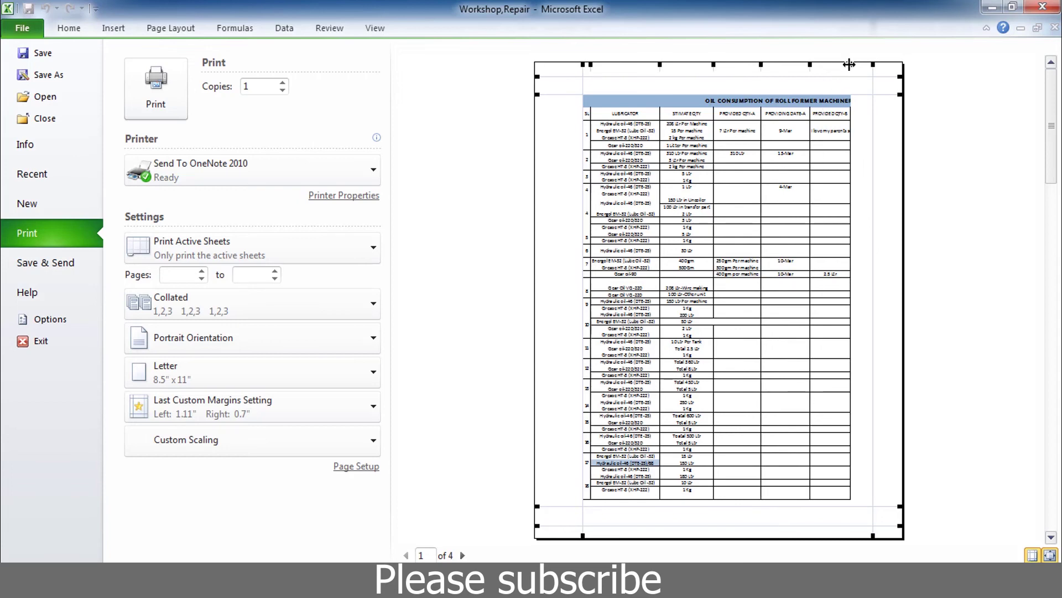
{"action": "left_click_drag", "start_coordinate": [850, 65], "coordinate": [844, 63]}
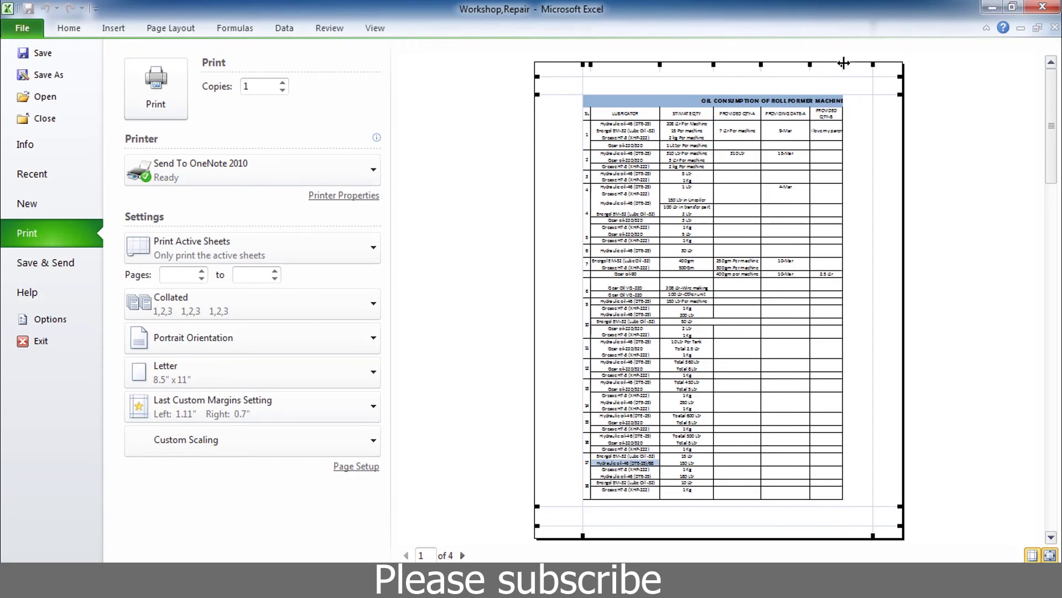